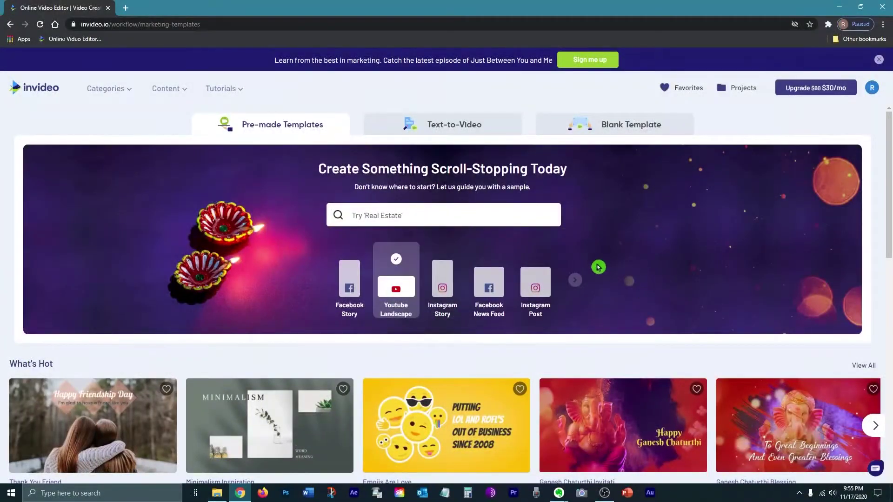
Start a new project from a blank template in the Wide 16:9 dimension.
{"action": "left_click", "coordinate": [606, 131]}
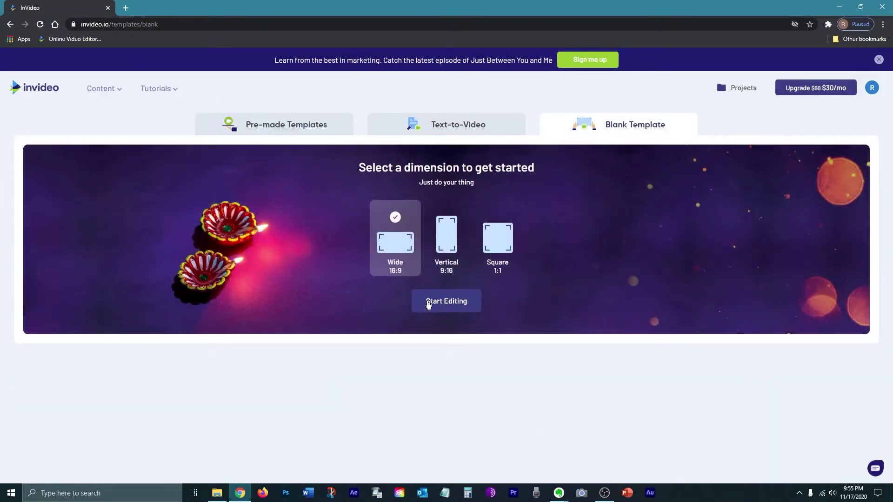
{"action": "left_click", "coordinate": [430, 295]}
{"action": "left_click", "coordinate": [447, 300]}
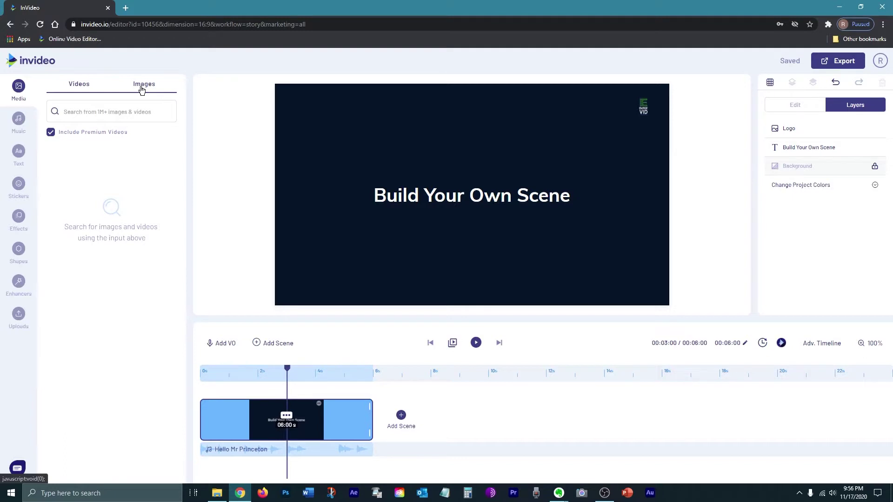
{"action": "left_click", "coordinate": [133, 86]}
{"action": "left_click", "coordinate": [132, 85]}
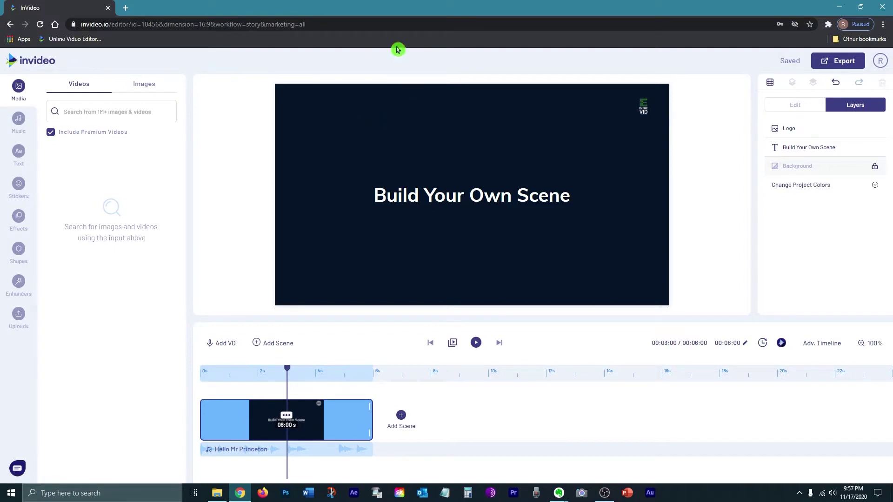
Delete the "Build Your Own Scene" text and the logo from the scene.
{"action": "left_click", "coordinate": [461, 203]}
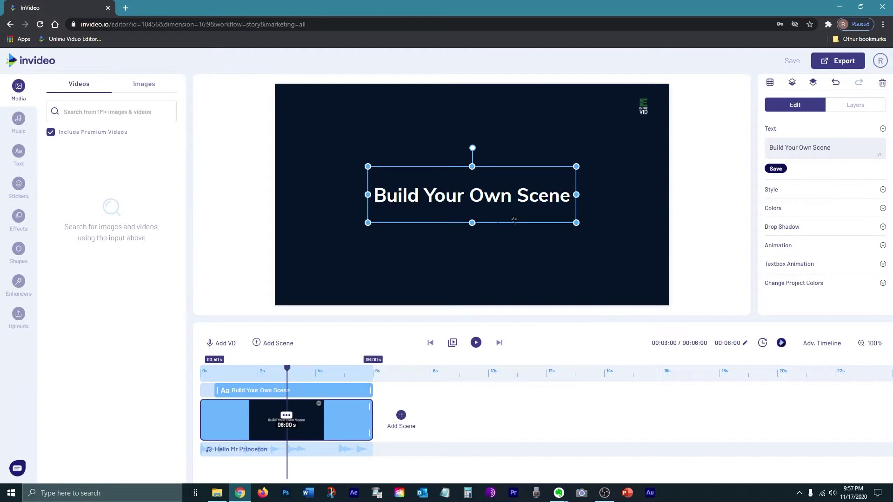
{"action": "key", "text": "Delete"}
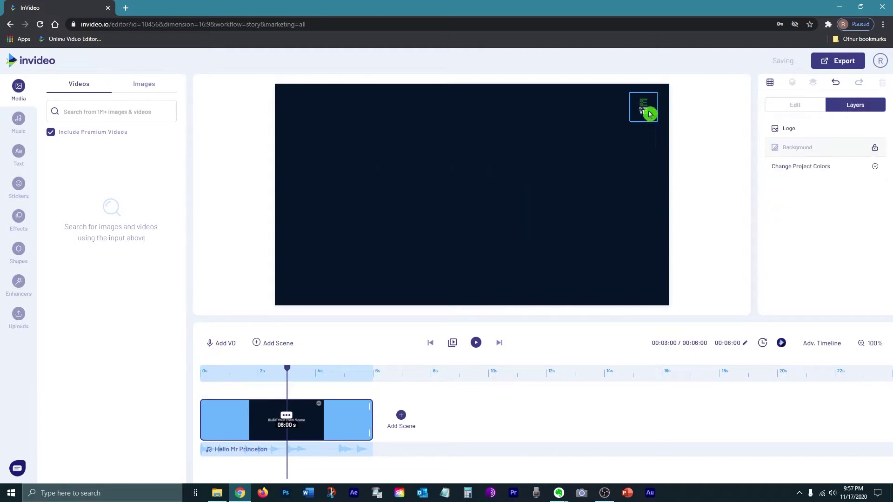
{"action": "left_click", "coordinate": [648, 112]}
{"action": "key", "text": "Delete"}
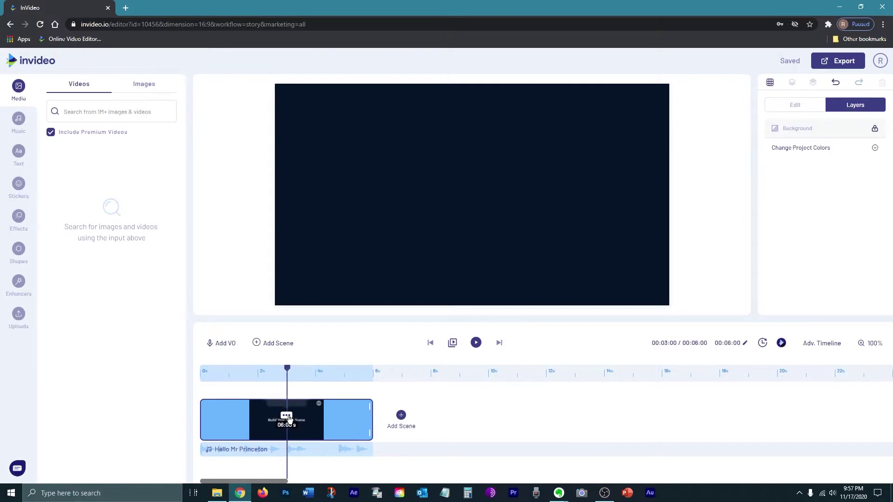
Duplicate the empty scene repeatedly until the timeline holds six scenes.
{"action": "left_click", "coordinate": [289, 417]}
{"action": "left_click", "coordinate": [288, 385]}
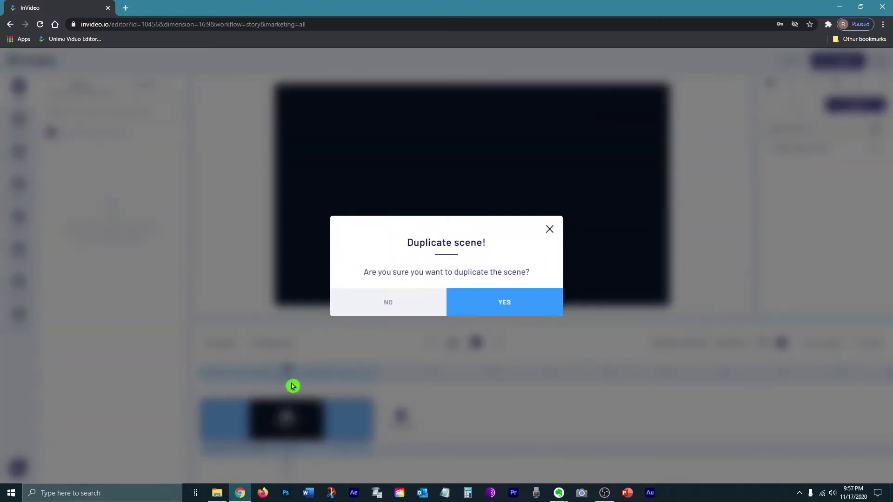
{"action": "left_click", "coordinate": [505, 314]}
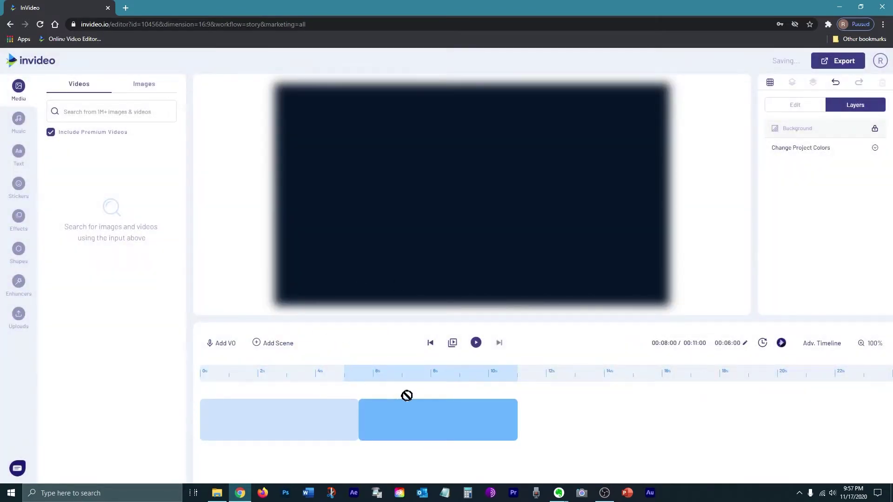
{"action": "left_click", "coordinate": [438, 415]}
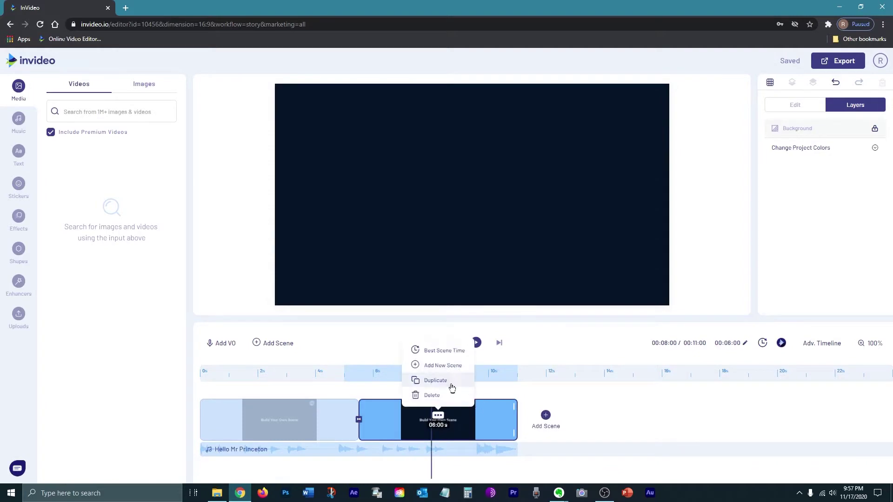
{"action": "left_click", "coordinate": [439, 380]}
{"action": "left_click", "coordinate": [535, 301]}
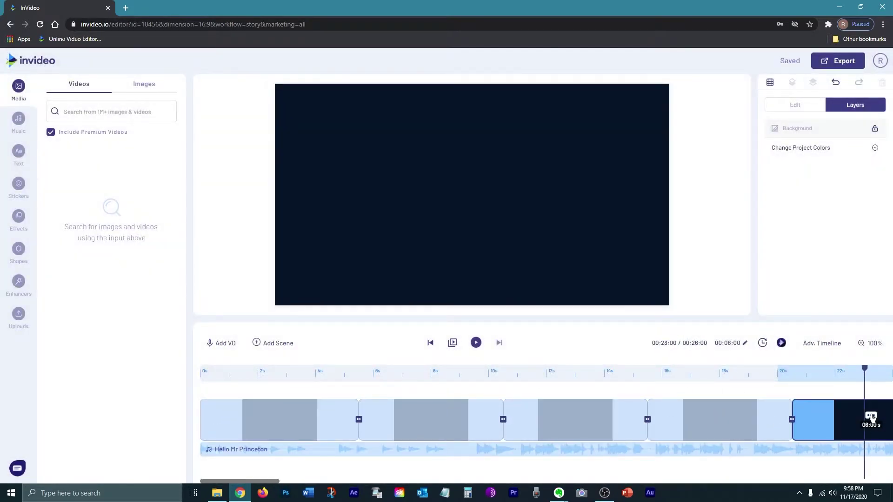
{"action": "left_click", "coordinate": [871, 415]}
{"action": "left_click", "coordinate": [863, 381]}
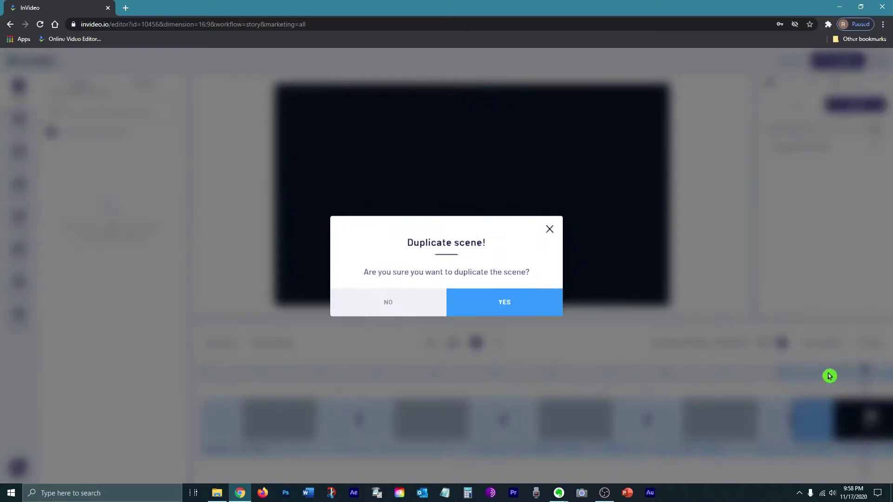
{"action": "left_click", "coordinate": [485, 301]}
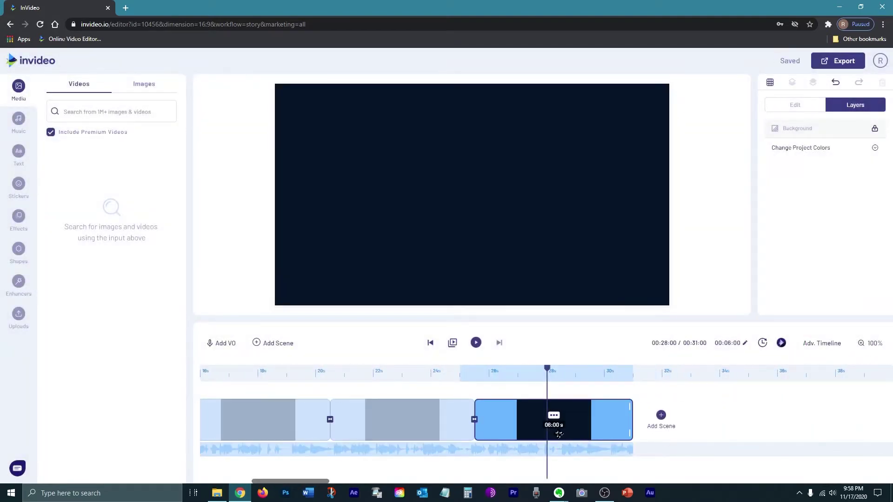
Select the first scene and search the stock images for "adventure".
{"action": "mouse_move", "coordinate": [484, 447]}
{"action": "left_click_drag", "start_coordinate": [287, 481], "coordinate": [232, 480]}
{"action": "left_click", "coordinate": [253, 430]}
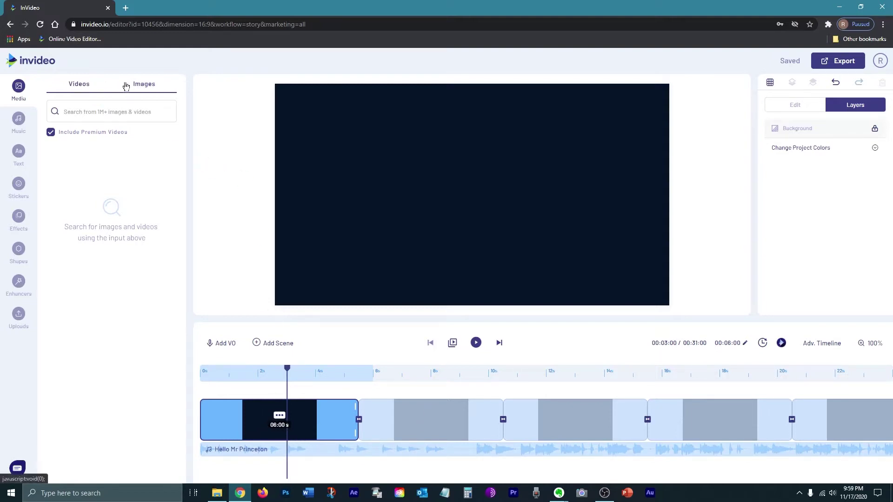
{"action": "left_click", "coordinate": [141, 86]}
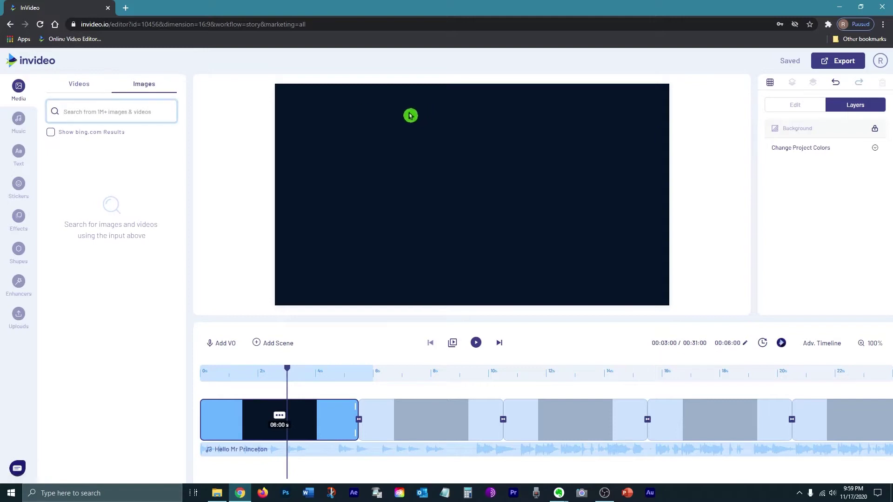
{"action": "type", "text": "adven"}
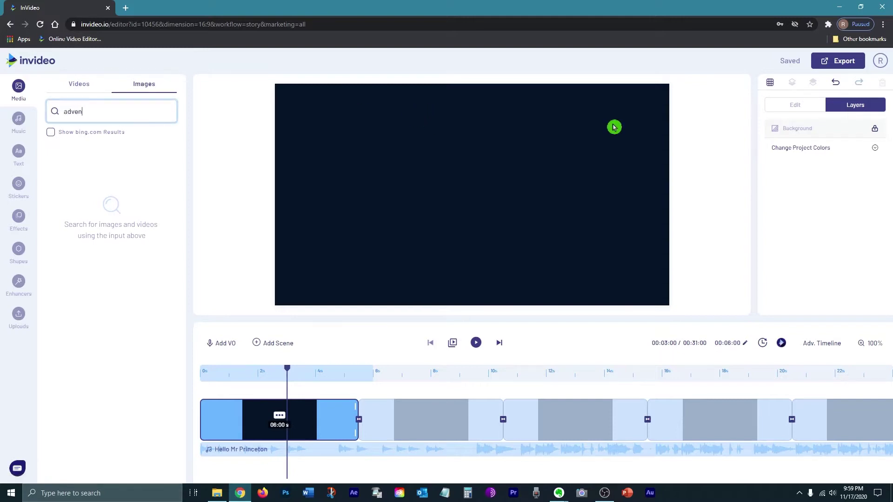
{"action": "key", "text": "Return"}
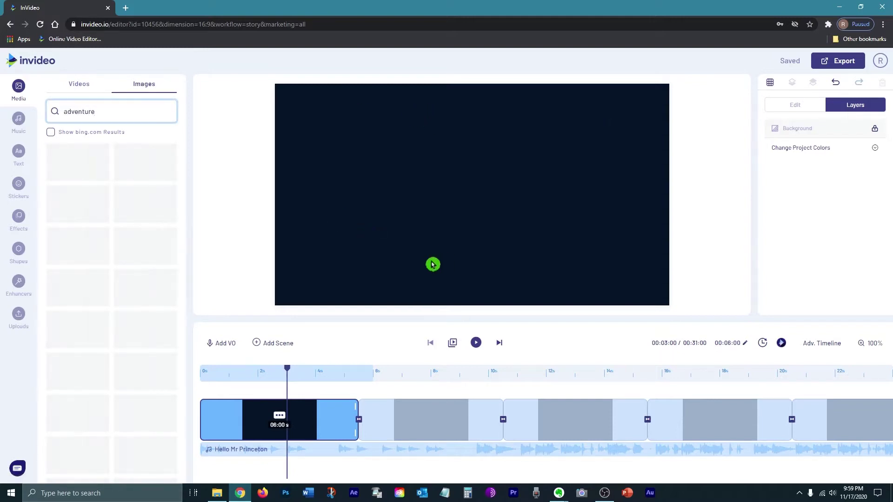
Preview the old map and compass image, place it in the first scene, and widen it to fill the whole frame.
{"action": "scroll", "coordinate": [170, 288], "scroll_direction": "down", "scroll_amount": 3}
{"action": "left_click", "coordinate": [132, 399]}
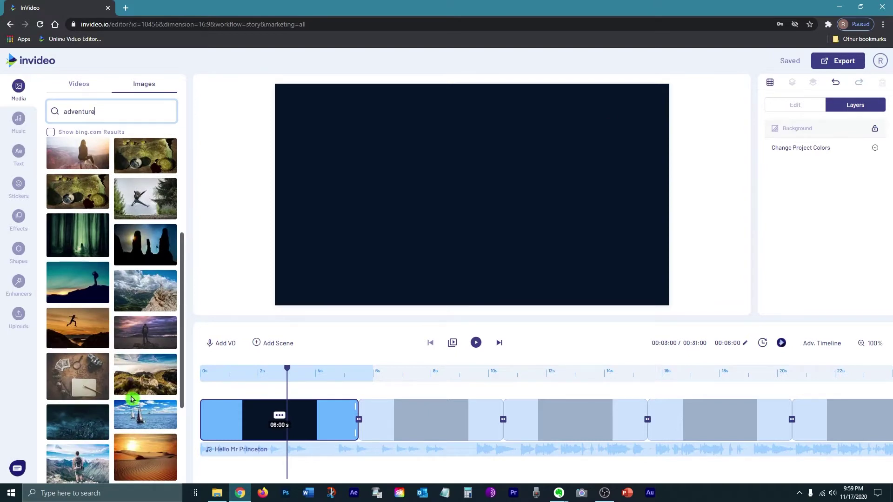
{"action": "scroll", "coordinate": [137, 388], "scroll_direction": "down", "scroll_amount": 5}
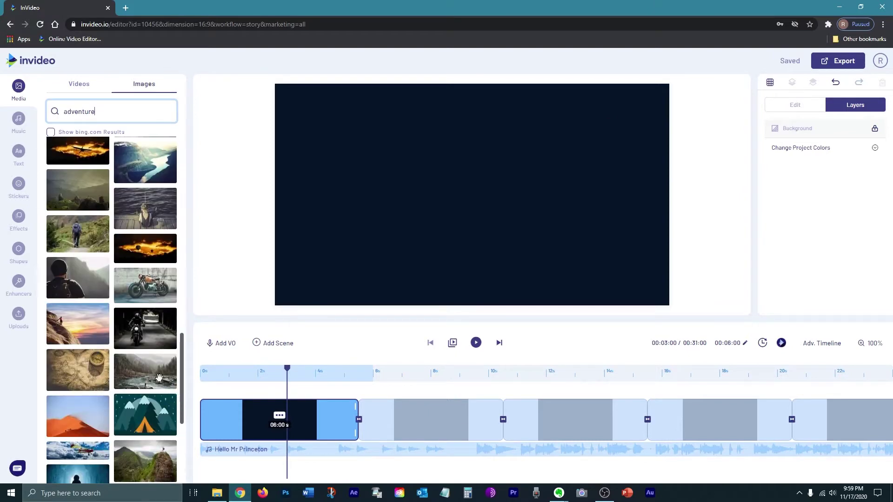
{"action": "left_click", "coordinate": [62, 384]}
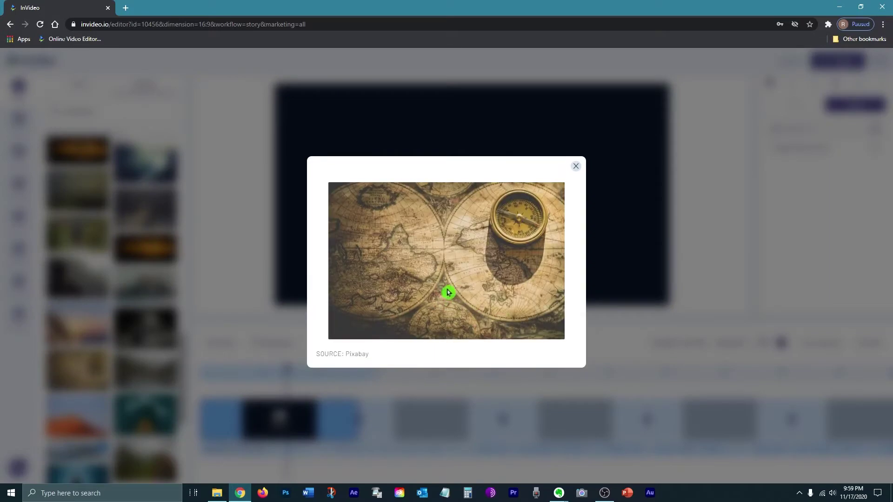
{"action": "left_click", "coordinate": [575, 168]}
{"action": "left_click_drag", "start_coordinate": [74, 379], "coordinate": [512, 186]}
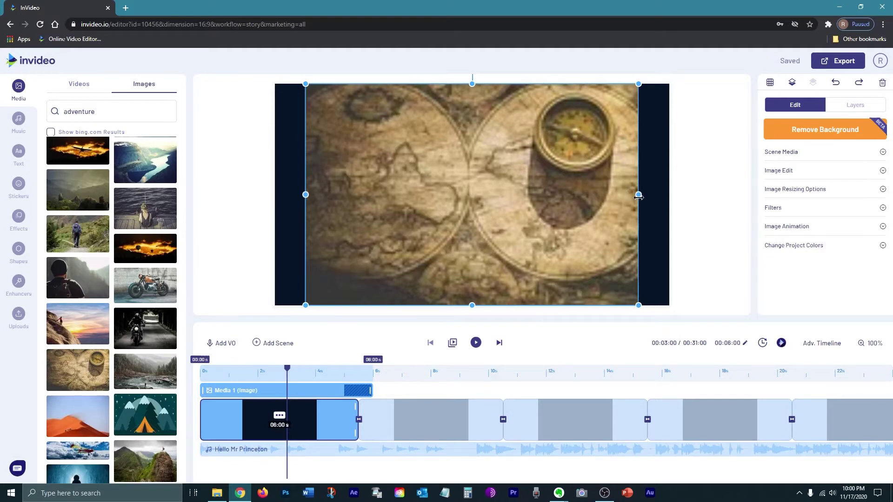
{"action": "left_click_drag", "start_coordinate": [640, 195], "coordinate": [670, 194]}
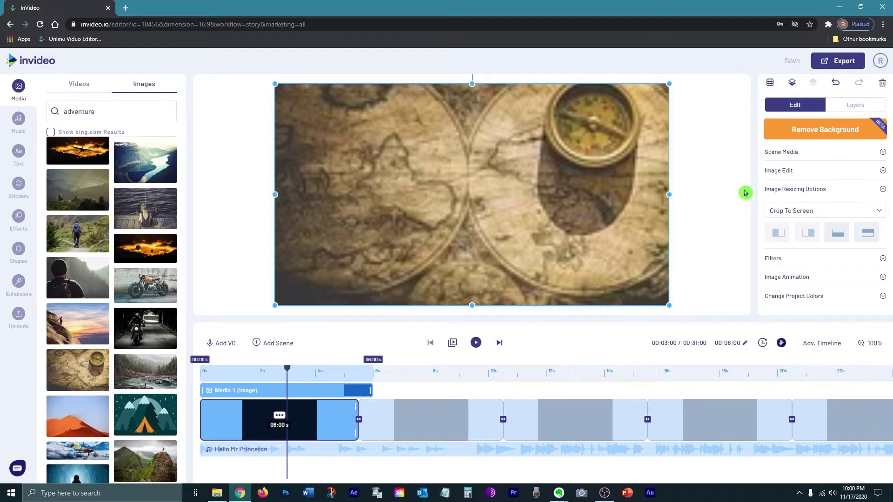
Try the Fit With Blur resizing option on the map image and return it to Crop To Screen.
{"action": "left_click", "coordinate": [808, 211]}
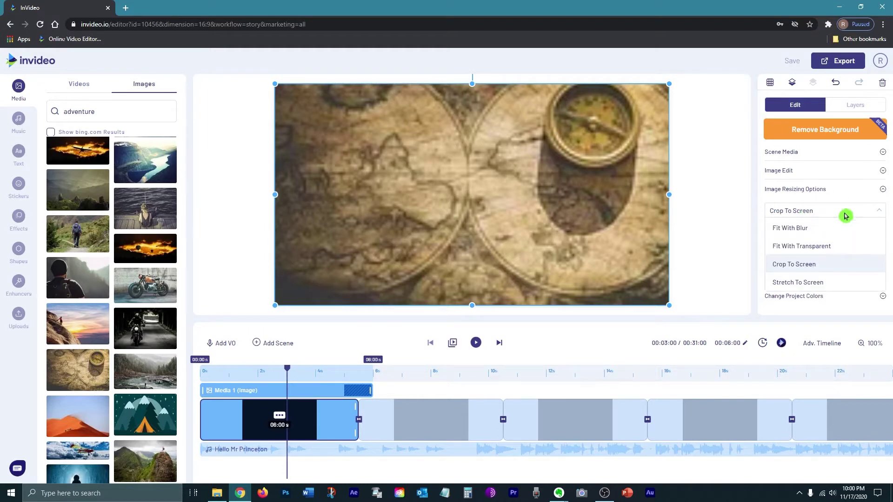
{"action": "left_click", "coordinate": [802, 230]}
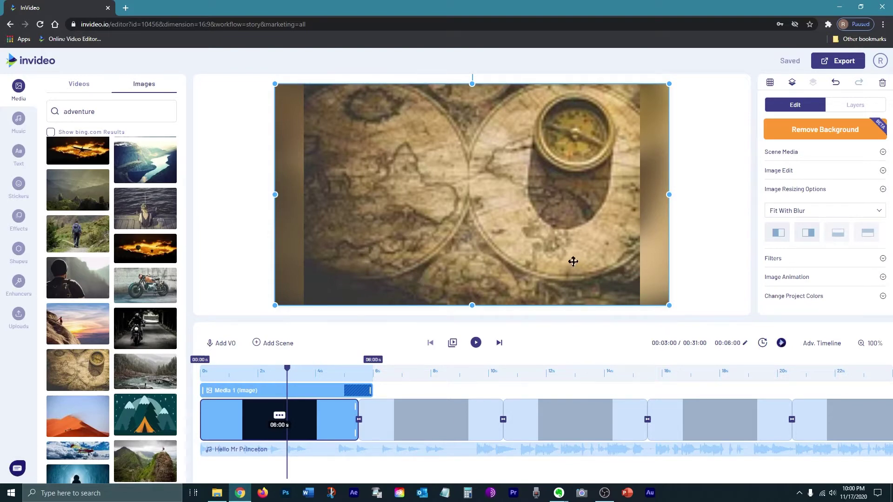
{"action": "left_click", "coordinate": [810, 211]}
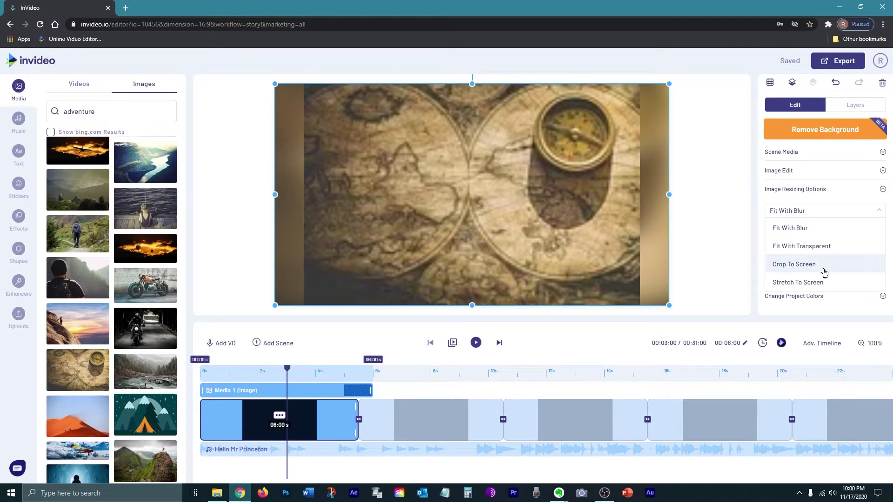
{"action": "left_click", "coordinate": [804, 271]}
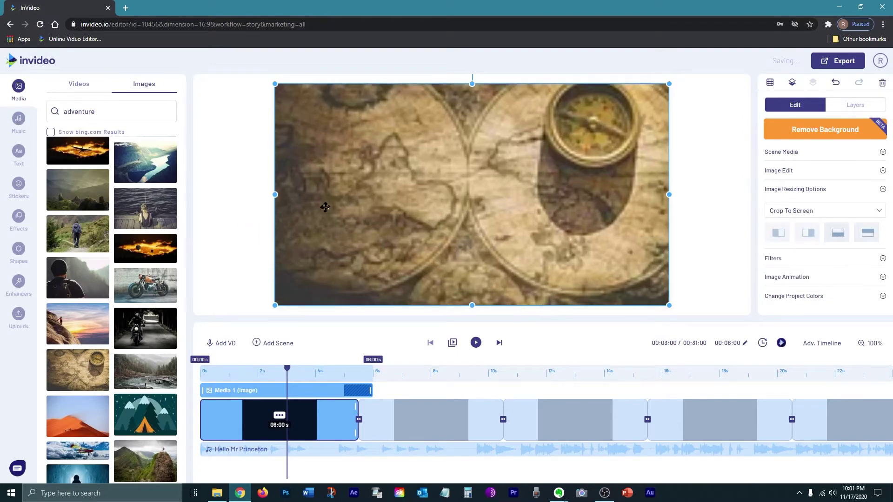
Add the "Hopes & Dreams" text style to the first scene and reword it to "My Adventure Album 2020".
{"action": "left_click", "coordinate": [18, 153]}
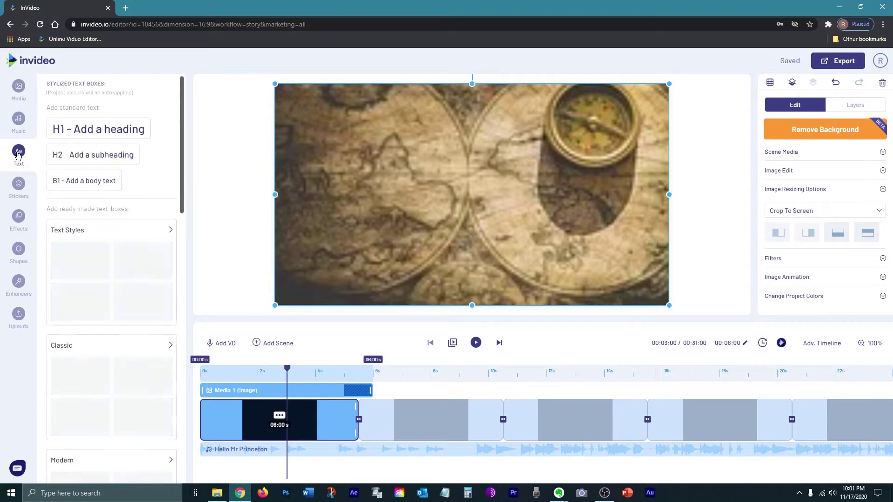
{"action": "scroll", "coordinate": [119, 293], "scroll_direction": "down", "scroll_amount": 2}
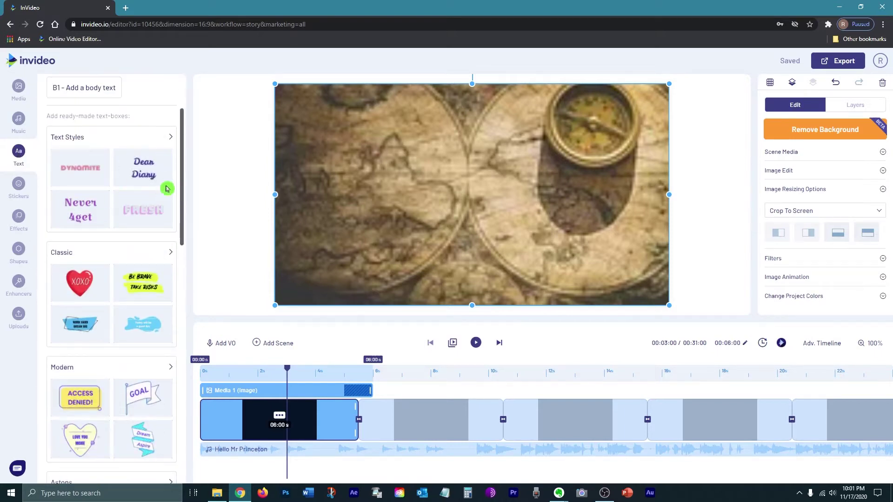
{"action": "left_click", "coordinate": [170, 141]}
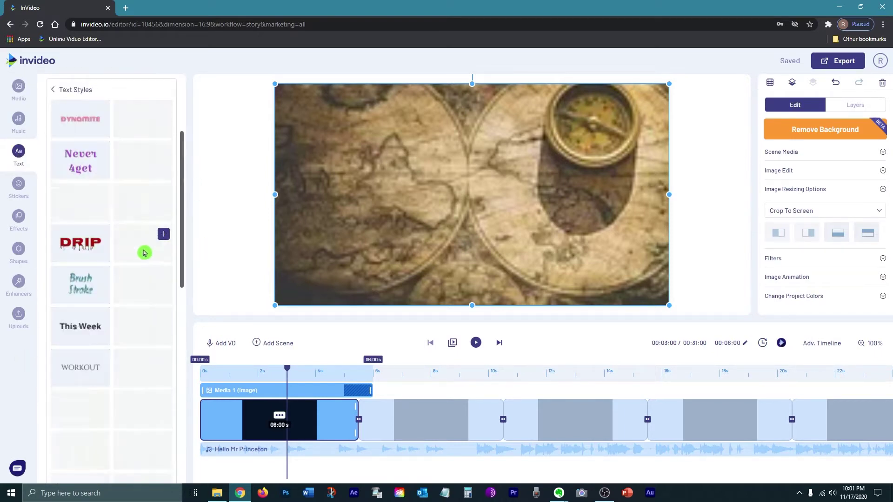
{"action": "scroll", "coordinate": [112, 251], "scroll_direction": "down", "scroll_amount": 10}
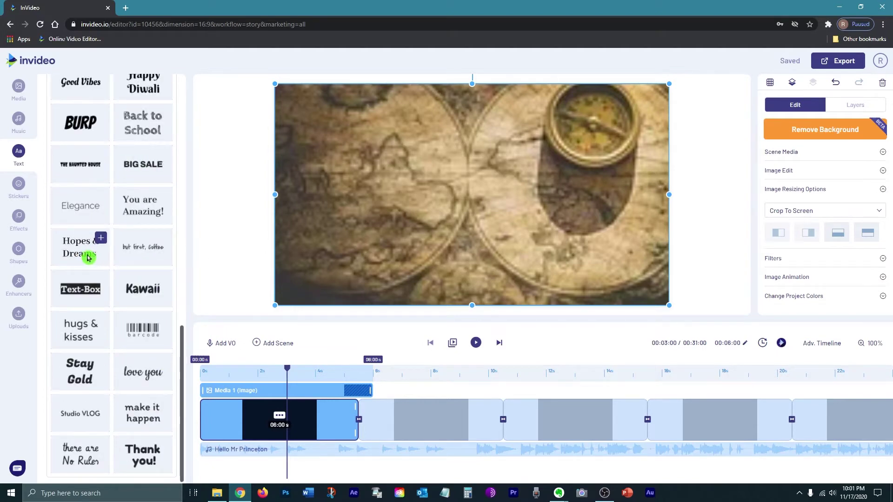
{"action": "left_click", "coordinate": [101, 239]}
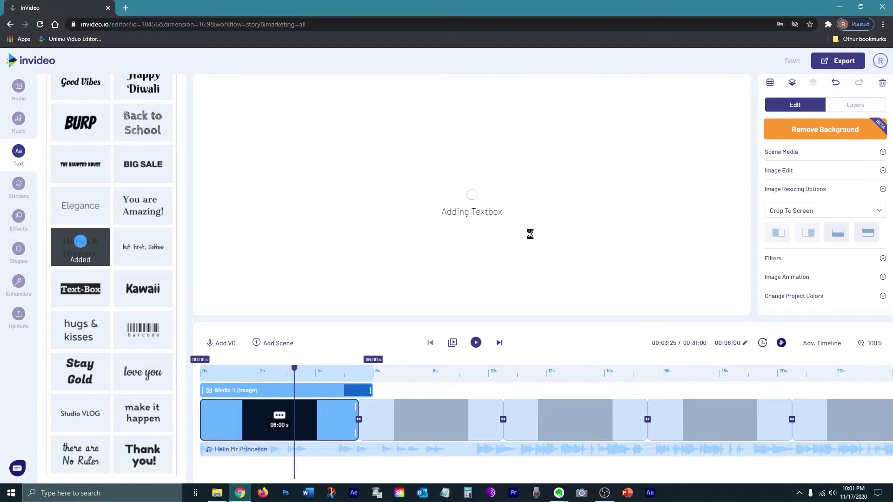
{"action": "left_click", "coordinate": [634, 135]}
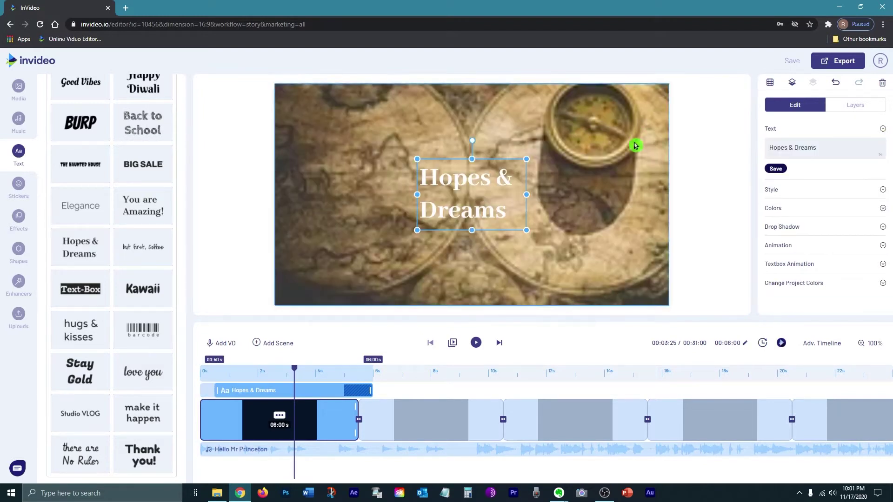
Give the title's text box a muted orange-brown fill at 59% opacity and enlarge the box over the map.
{"action": "left_click", "coordinate": [782, 209]}
{"action": "scroll", "coordinate": [779, 203], "scroll_direction": "down", "scroll_amount": 1}
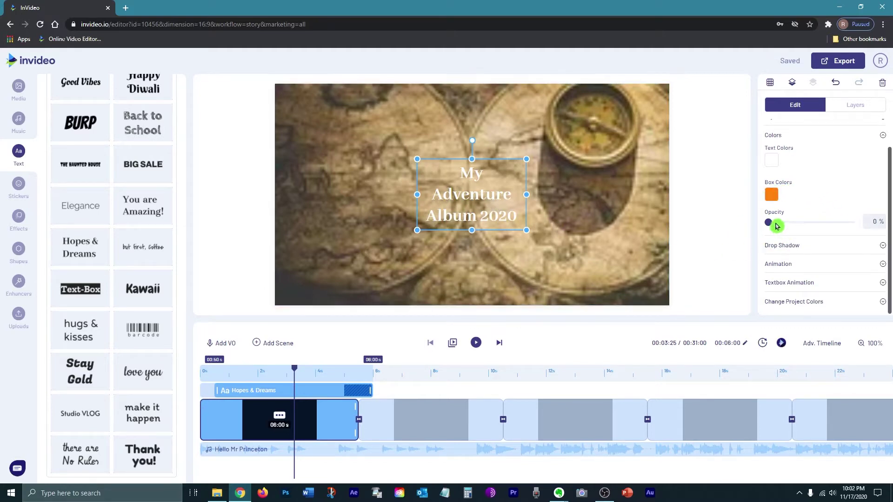
{"action": "left_click_drag", "start_coordinate": [773, 227], "coordinate": [858, 228]}
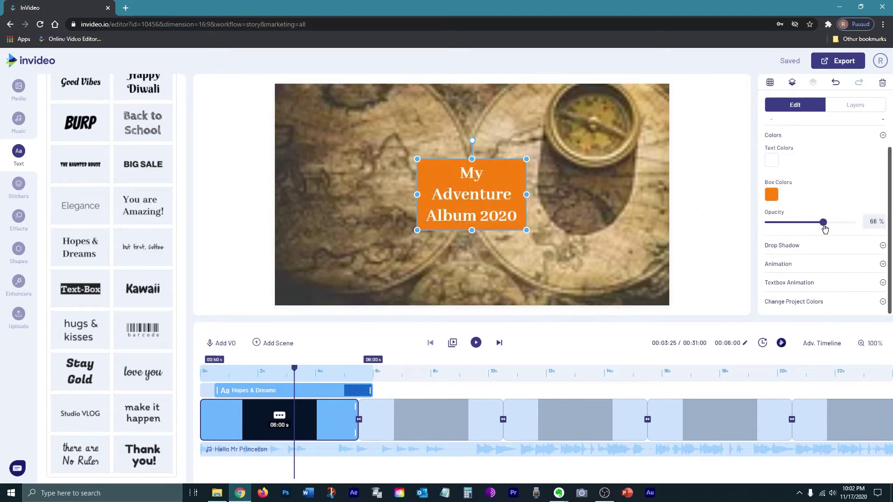
{"action": "left_click_drag", "start_coordinate": [825, 228], "coordinate": [817, 228]}
{"action": "left_click", "coordinate": [771, 194]}
{"action": "left_click_drag", "start_coordinate": [526, 231], "coordinate": [506, 218]}
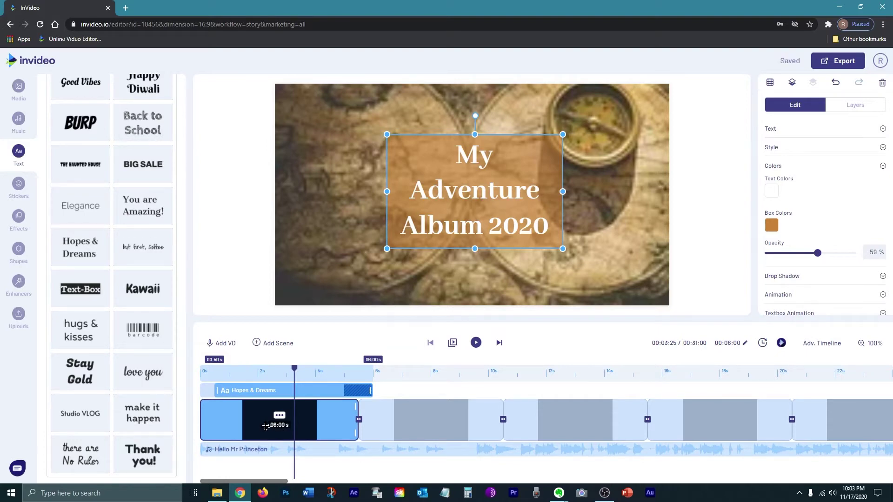
Shorten the first scene's duration to about 5.82 seconds on the timeline.
{"action": "mouse_move", "coordinate": [356, 430]}
{"action": "left_mouse_down"}
{"action": "mouse_move", "coordinate": [331, 430]}
{"action": "mouse_move", "coordinate": [362, 439]}
{"action": "mouse_move", "coordinate": [349, 434]}
{"action": "left_mouse_up"}
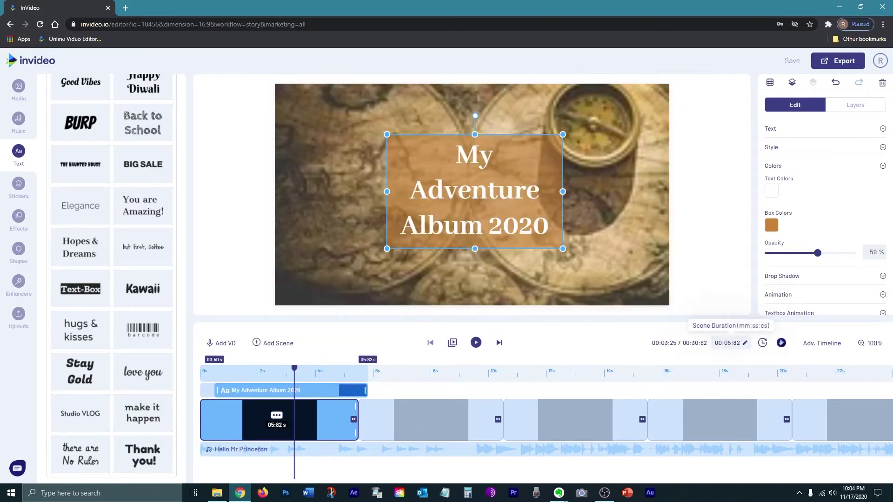
Set the first scene's duration to 6 seconds and select the second scene.
{"action": "left_click_drag", "start_coordinate": [741, 344], "coordinate": [730, 343]}
{"action": "type", "text": "6:00"}
{"action": "left_click", "coordinate": [392, 403]}
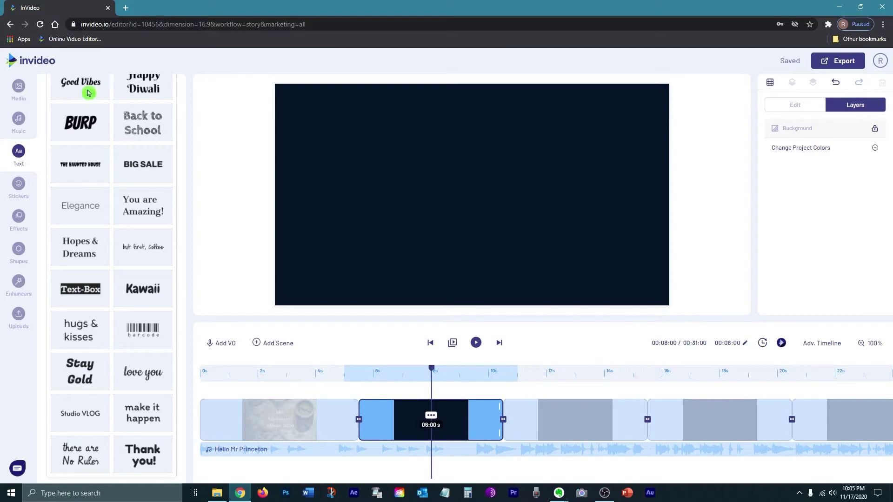
Fill the second scene with the motorcycle rider photo from a "spring adventure" image search, using Fit With Blur resizing.
{"action": "left_click", "coordinate": [17, 86]}
{"action": "double_click", "coordinate": [59, 118]}
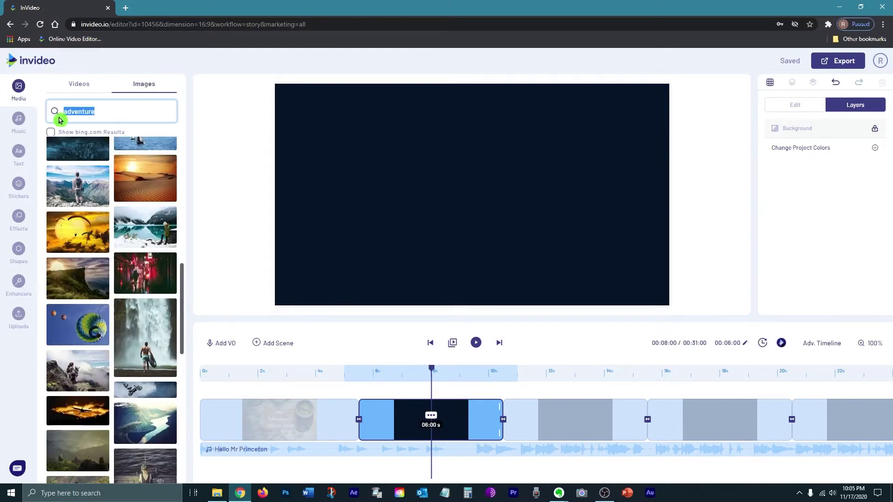
{"action": "type", "text": "spring"}
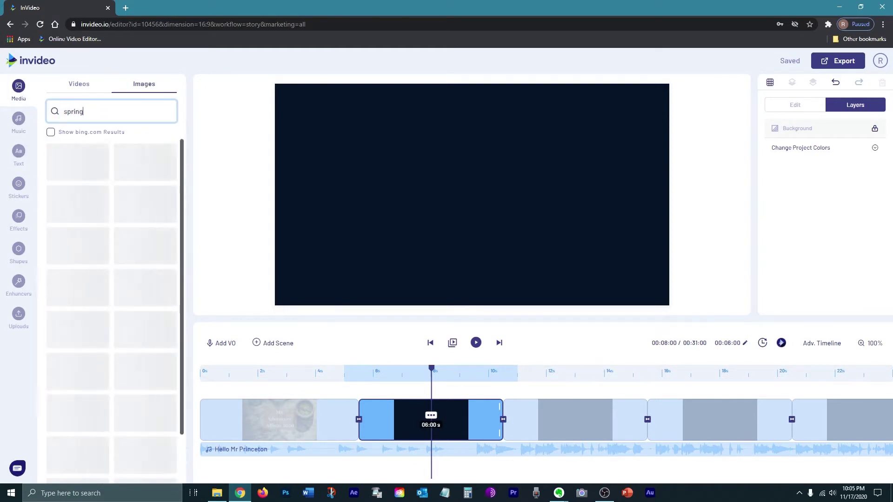
{"action": "type", "text": " adventure"}
{"action": "left_click_drag", "start_coordinate": [145, 356], "coordinate": [438, 208]}
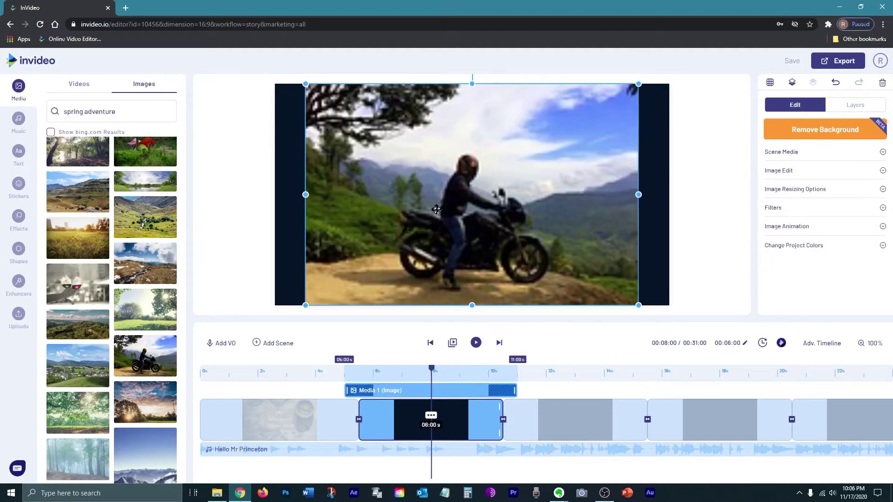
{"action": "left_click_drag", "start_coordinate": [305, 194], "coordinate": [277, 195]}
{"action": "left_click_drag", "start_coordinate": [674, 194], "coordinate": [670, 195]}
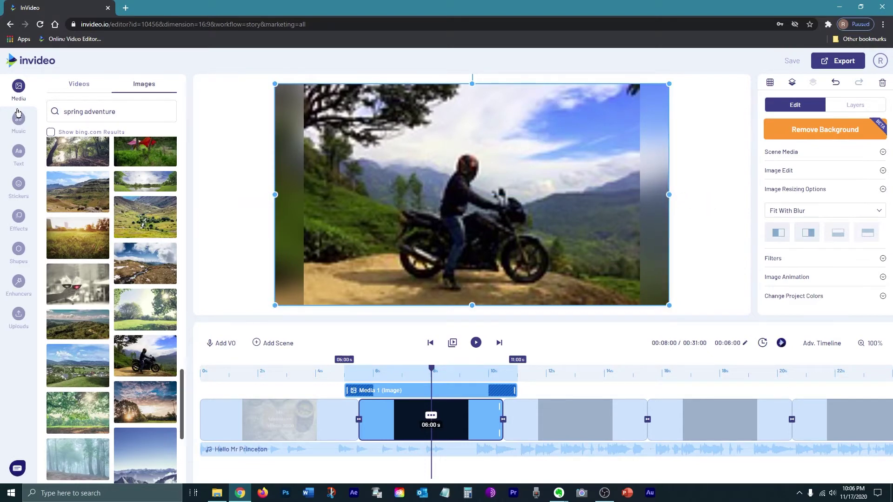
Add the "SPEED" text style to the second scene, reworded as "Spring Ride" in a blue box over the sky.
{"action": "left_click", "coordinate": [17, 155]}
{"action": "scroll", "coordinate": [112, 279], "scroll_direction": "down", "scroll_amount": 5}
{"action": "left_click", "coordinate": [80, 348]}
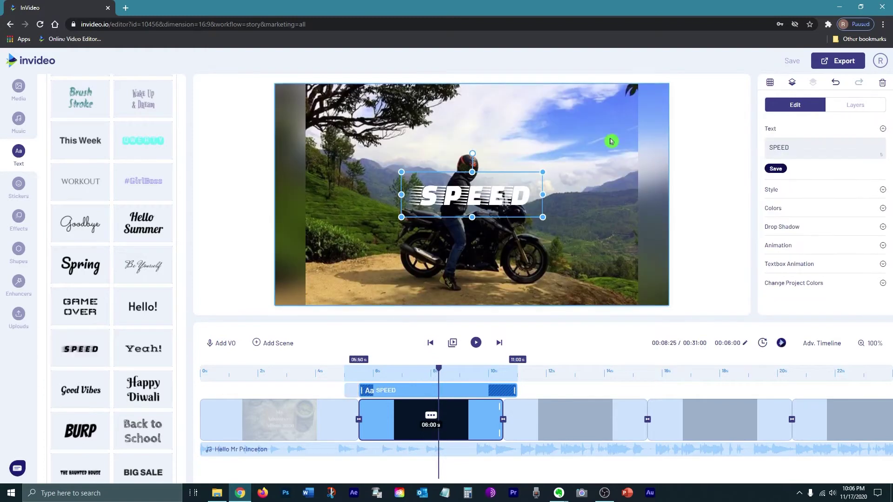
{"action": "left_click_drag", "start_coordinate": [791, 148], "coordinate": [758, 150]}
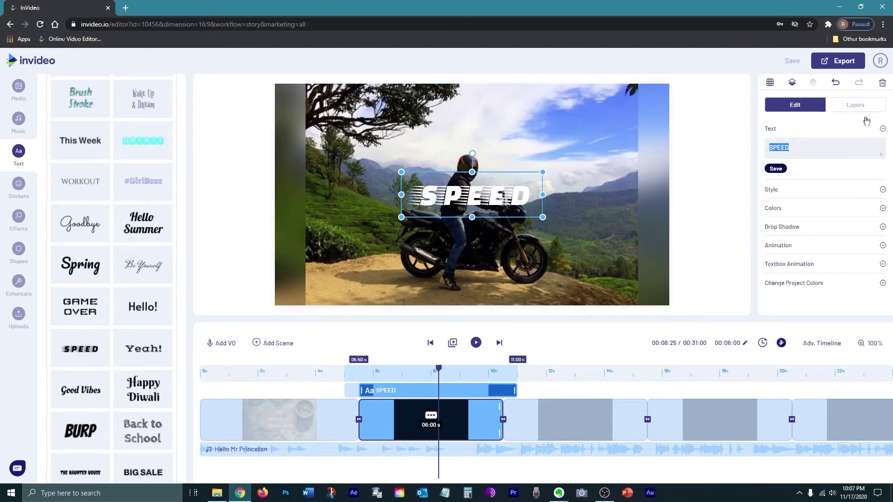
{"action": "left_click", "coordinate": [831, 163]}
{"action": "left_click", "coordinate": [789, 147]}
{"action": "type", "text": "Spring Ride"}
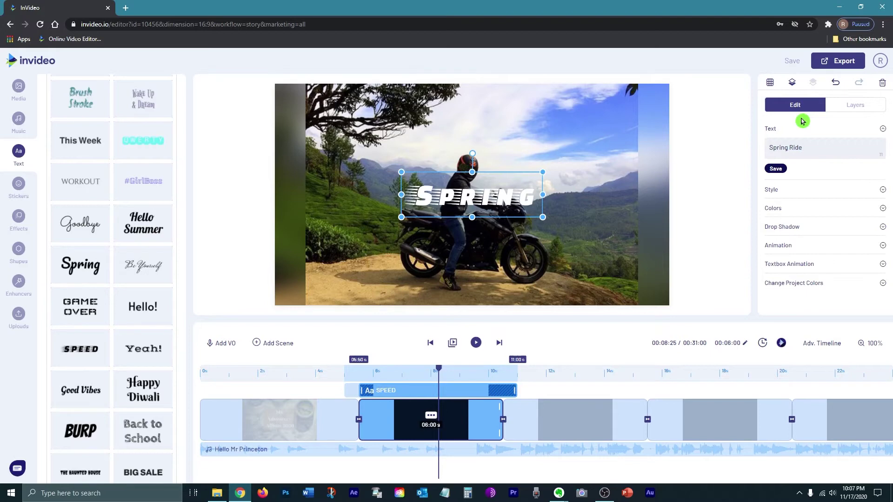
{"action": "left_click", "coordinate": [539, 199]}
Try moving the motorcycle scene to the fourth position on the timeline and undo the move.
{"action": "left_click", "coordinate": [459, 399]}
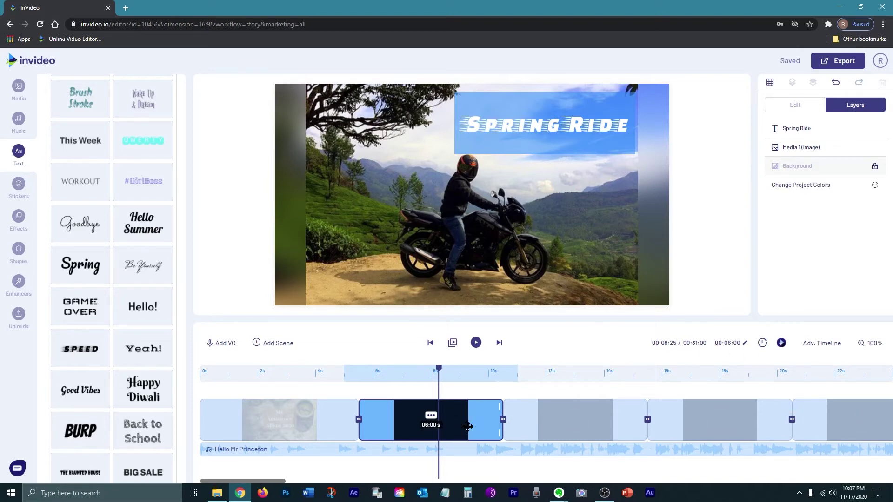
{"action": "left_click_drag", "start_coordinate": [471, 428], "coordinate": [746, 411]}
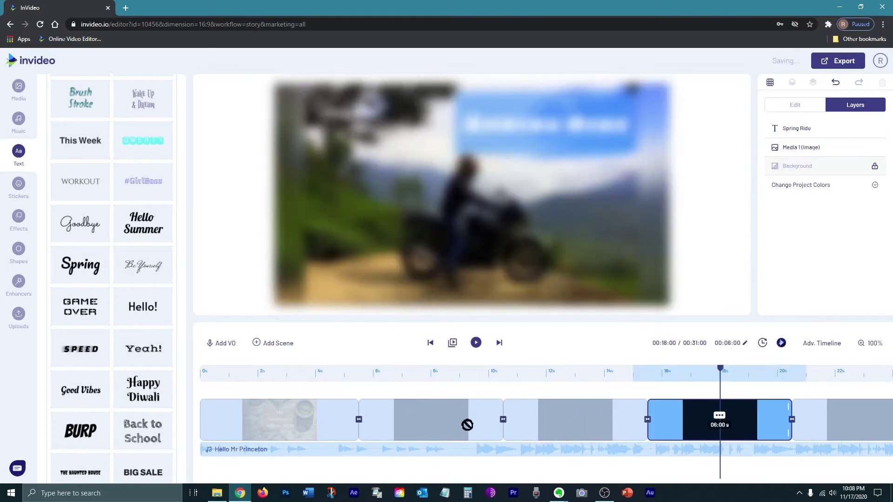
{"action": "key", "text": "ctrl+z"}
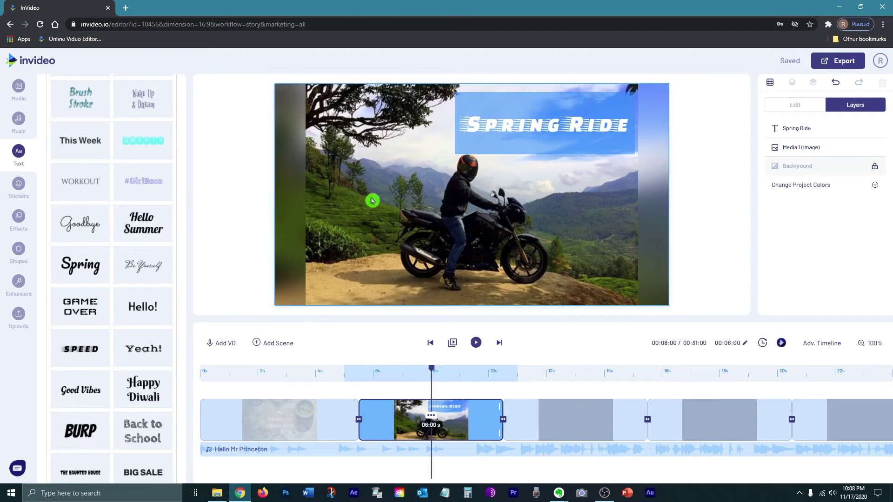
{"action": "left_click", "coordinate": [20, 316]}
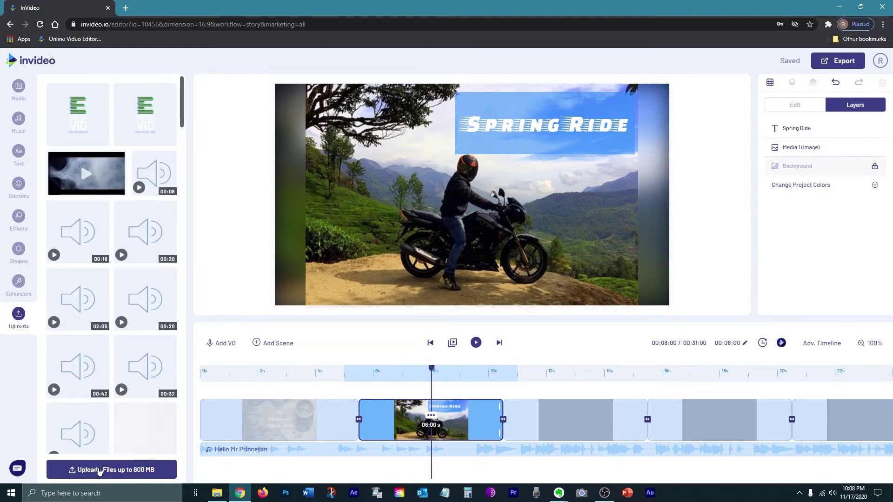
{"action": "left_click", "coordinate": [102, 471]}
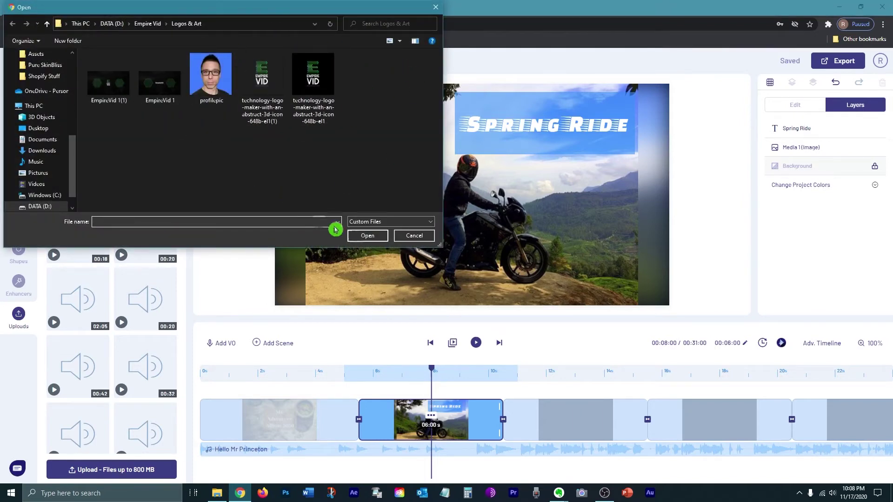
{"action": "left_click", "coordinate": [414, 237]}
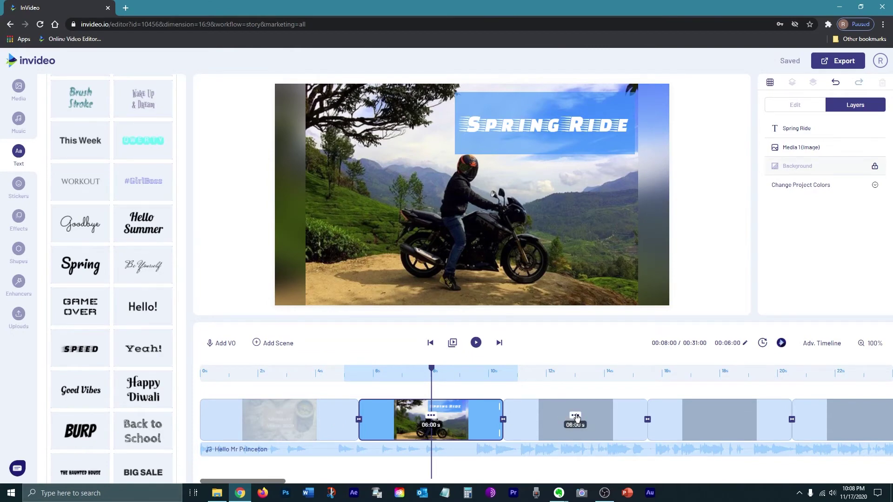
Place the surfer photo from the "water sports" image results in the third scene and set its resizing to Fit With Blur.
{"action": "left_click", "coordinate": [576, 418]}
{"action": "left_click", "coordinate": [451, 234]}
{"action": "left_click", "coordinate": [795, 188]}
{"action": "left_click", "coordinate": [800, 211]}
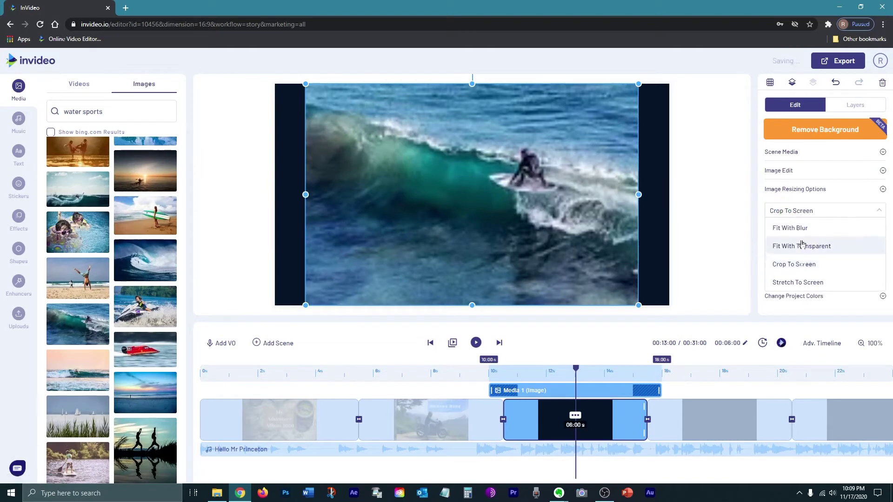
{"action": "left_click", "coordinate": [790, 227]}
Add the "Good Vibes" text style over the water below the surfer and reword it to "Summer Surfing".
{"action": "left_click", "coordinate": [19, 154]}
{"action": "left_click", "coordinate": [80, 389]}
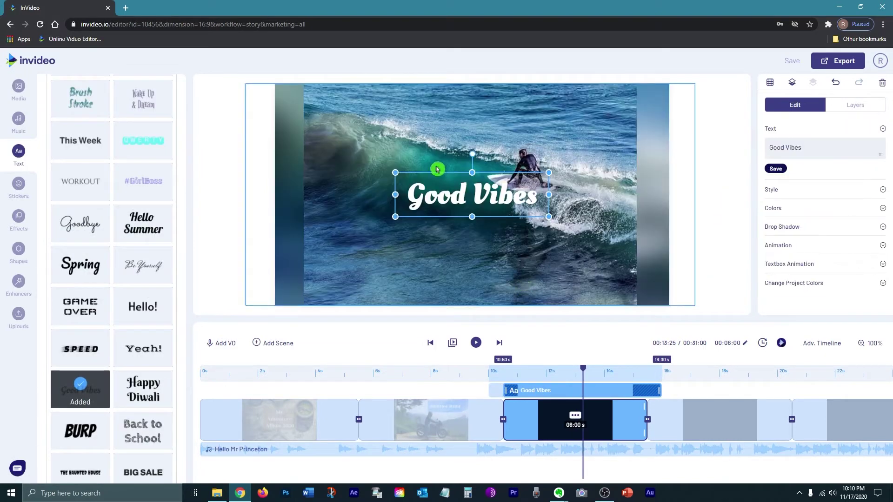
{"action": "left_click_drag", "start_coordinate": [437, 169], "coordinate": [361, 226]}
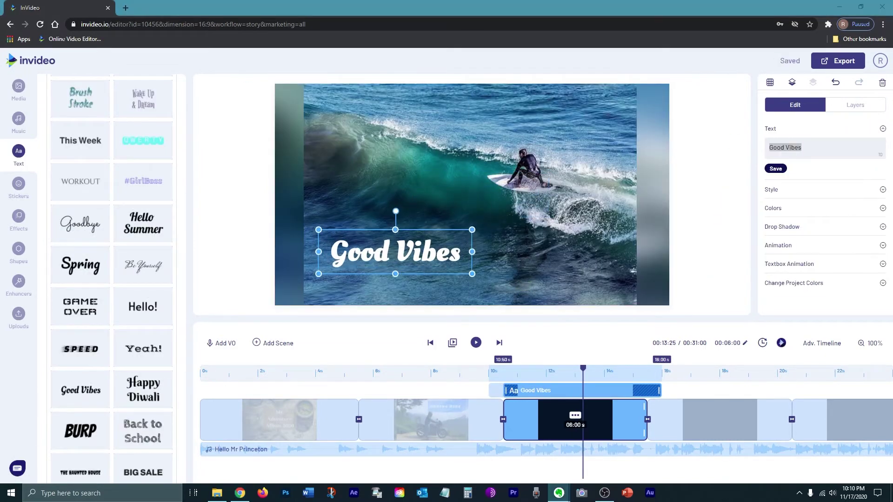
{"action": "type", "text": "Summer Surfing"}
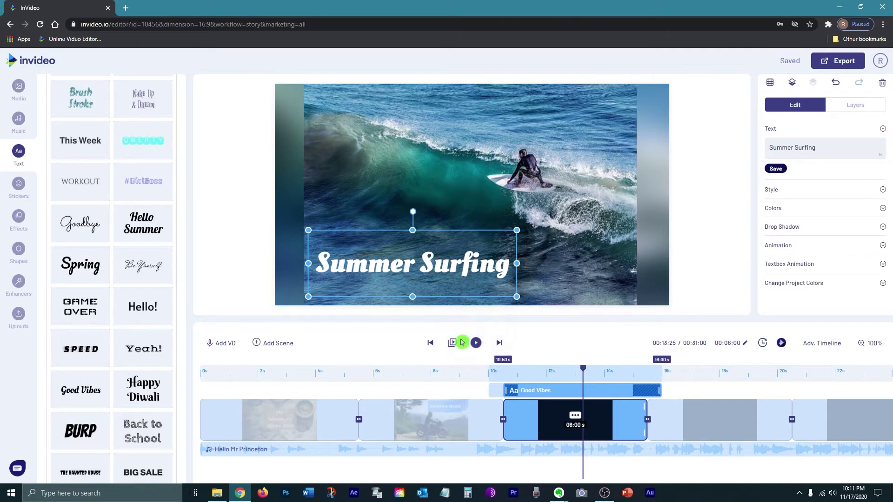
{"action": "left_click", "coordinate": [448, 355]}
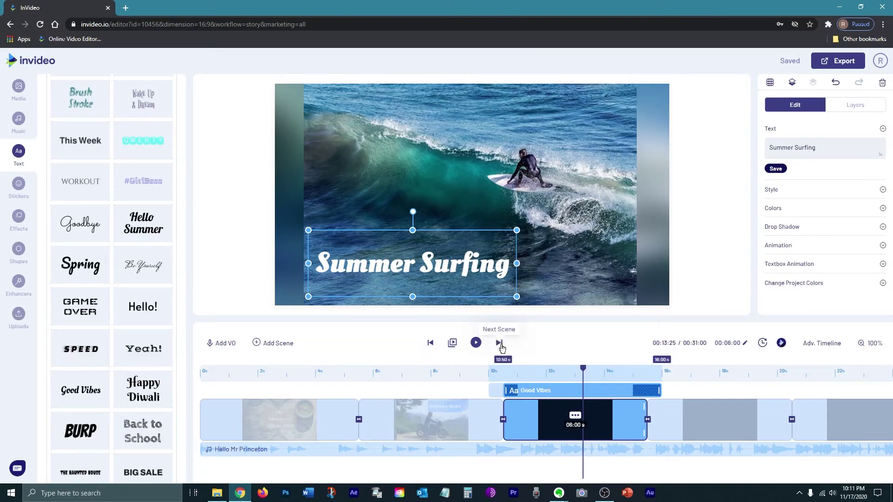
Place the skydiver photo from the "fall adventures" results in the fourth scene and widen it to fill the frame.
{"action": "left_click", "coordinate": [153, 258]}
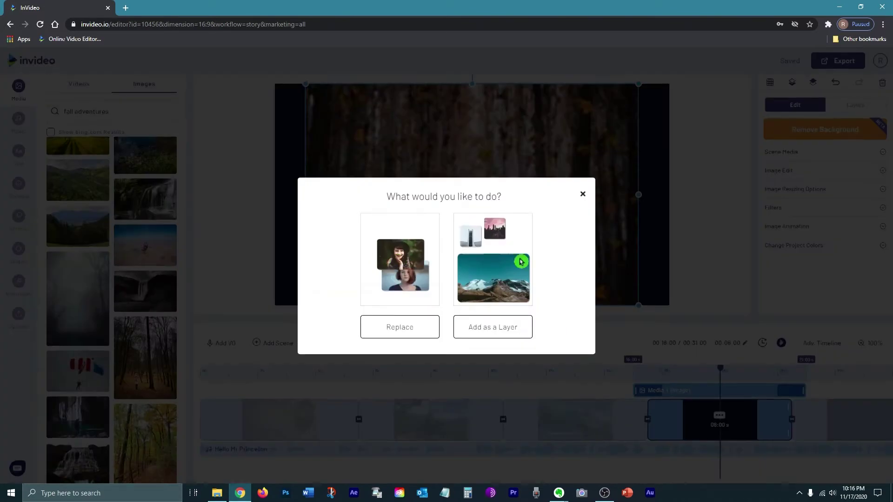
{"action": "left_click", "coordinate": [492, 325]}
{"action": "left_click_drag", "start_coordinate": [310, 193], "coordinate": [275, 193]}
{"action": "left_click_drag", "start_coordinate": [638, 194], "coordinate": [670, 195]}
Move the "Fall" title to the lower left of the skydiver photo and give it a blue box fill at 60% opacity.
{"action": "left_click_drag", "start_coordinate": [472, 198], "coordinate": [358, 232]}
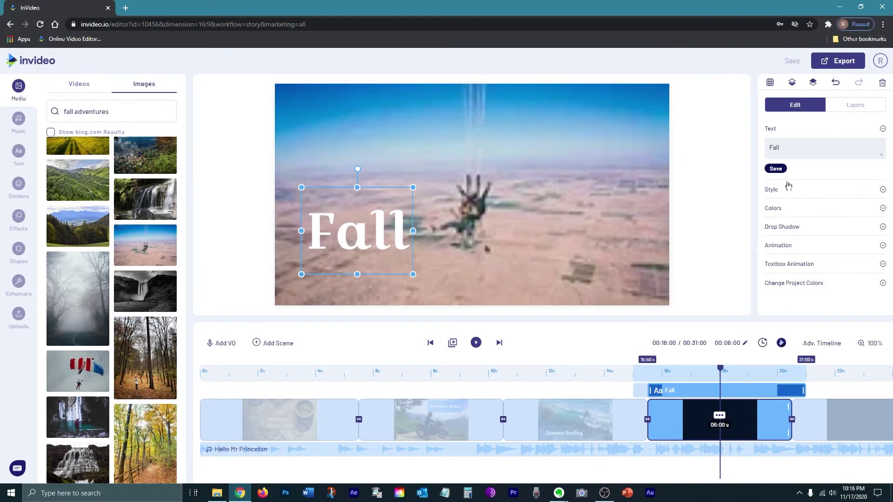
{"action": "left_click", "coordinate": [774, 178]}
{"action": "left_click", "coordinate": [772, 194]}
{"action": "left_click", "coordinate": [776, 277]}
{"action": "left_click_drag", "start_coordinate": [769, 222], "coordinate": [797, 250]}
Color the "Fall" title's lettering orange-yellow and trim its text box slightly in height.
{"action": "left_click", "coordinate": [771, 160]}
{"action": "left_click", "coordinate": [839, 173]}
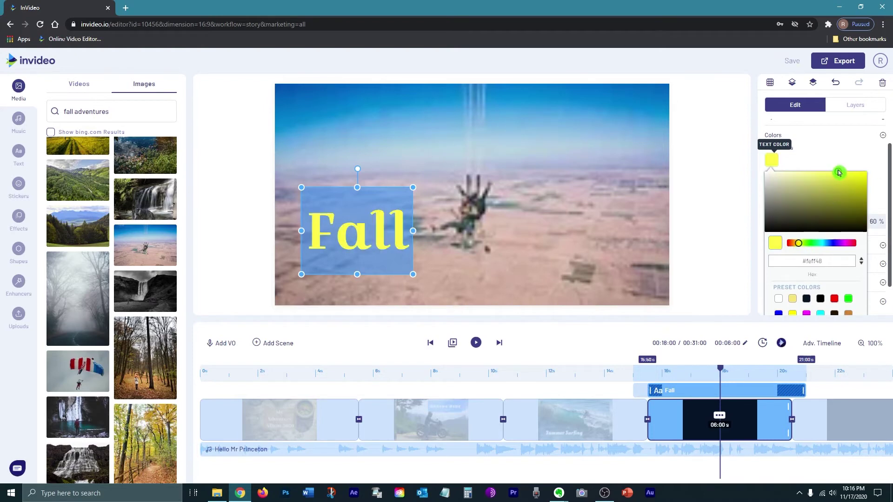
{"action": "left_click_drag", "start_coordinate": [797, 247], "coordinate": [793, 246]}
{"action": "left_click_drag", "start_coordinate": [357, 275], "coordinate": [358, 272]}
{"action": "mouse_move", "coordinate": [357, 188]}
{"action": "left_mouse_down"}
{"action": "mouse_move", "coordinate": [357, 203]}
{"action": "mouse_move", "coordinate": [357, 194]}
{"action": "left_mouse_up"}
Reword the fourth scene's title to "Falling in Fall".
{"action": "left_click", "coordinate": [855, 104]}
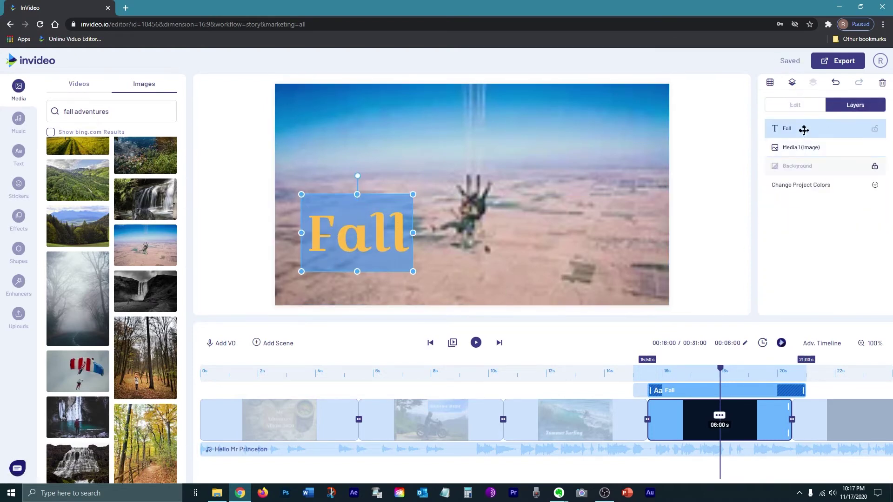
{"action": "left_click", "coordinate": [805, 127]}
{"action": "type", "text": "ing in Fall"}
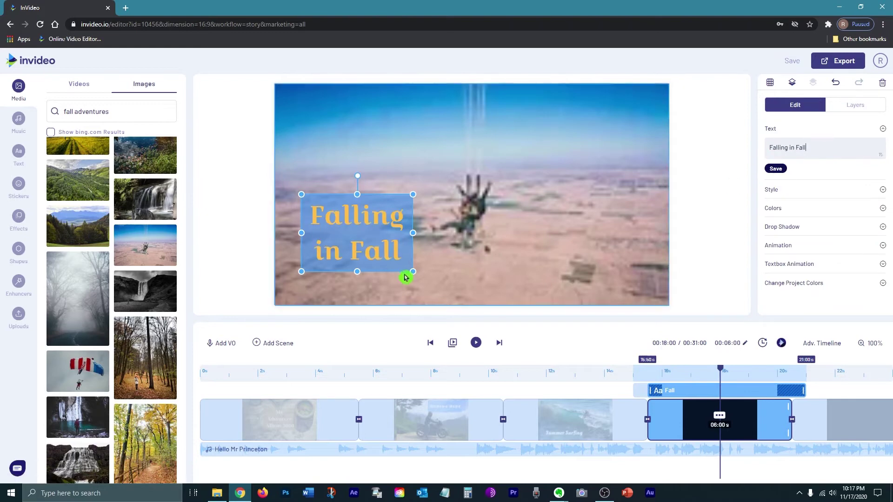
Fill the fifth scene with the snowboarder photo from a "winter adventures" image search, widened to both frame edges.
{"action": "left_click", "coordinate": [499, 343]}
{"action": "double_click", "coordinate": [68, 111]}
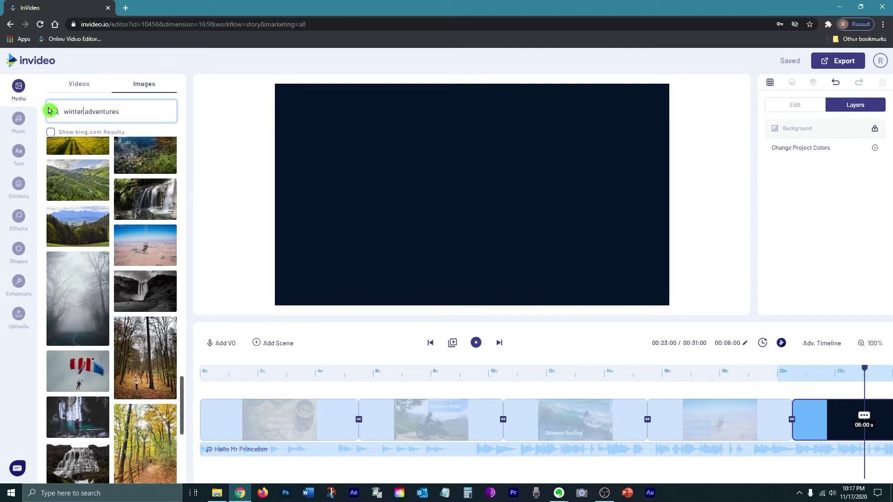
{"action": "type", "text": "winter"}
{"action": "key", "text": "Return"}
{"action": "left_click_drag", "start_coordinate": [145, 340], "coordinate": [354, 233]}
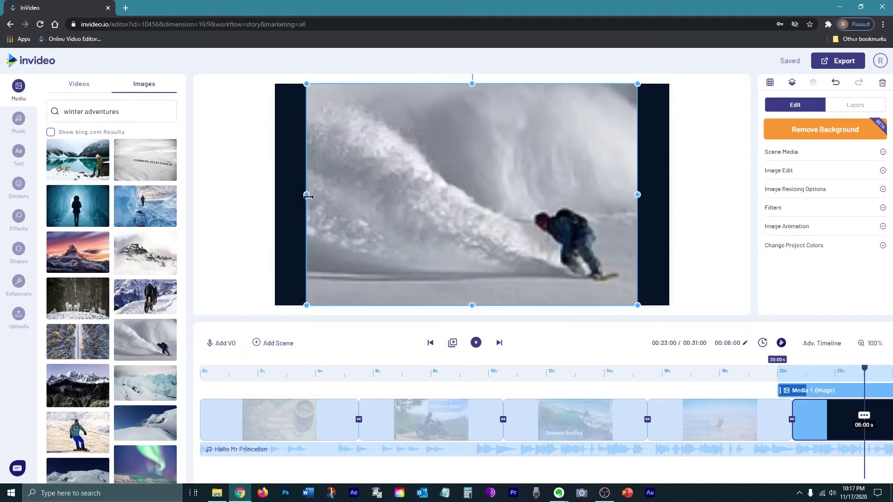
{"action": "left_click_drag", "start_coordinate": [308, 197], "coordinate": [275, 197]}
{"action": "left_click_drag", "start_coordinate": [638, 195], "coordinate": [670, 194]}
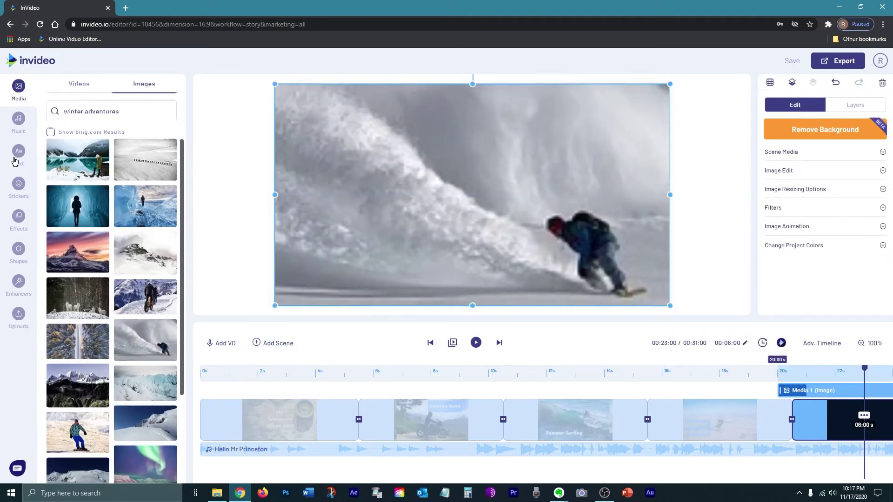
Add the "BURP" text style to the snowboarder scene and reword it to "WINTER BOARDING".
{"action": "left_click", "coordinate": [14, 162]}
{"action": "scroll", "coordinate": [161, 401], "scroll_direction": "down", "scroll_amount": 10}
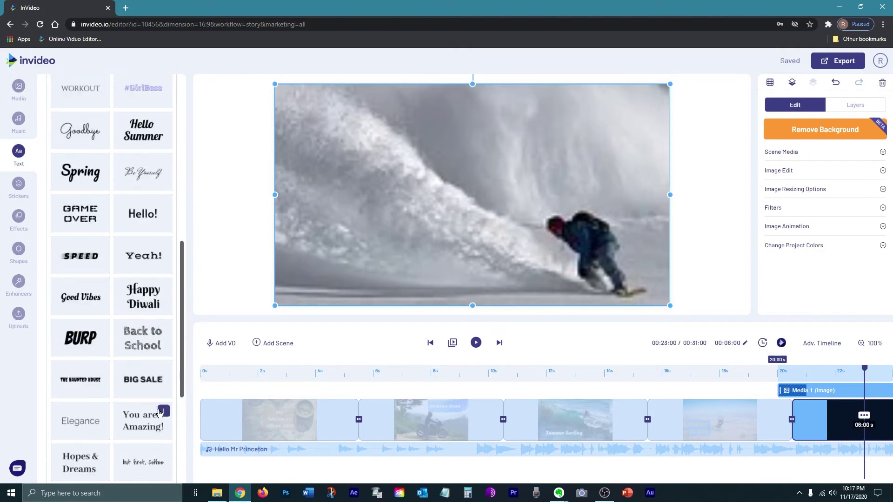
{"action": "scroll", "coordinate": [161, 401], "scroll_direction": "down", "scroll_amount": 4}
{"action": "left_click", "coordinate": [81, 152]}
{"action": "type", "text": "winter"}
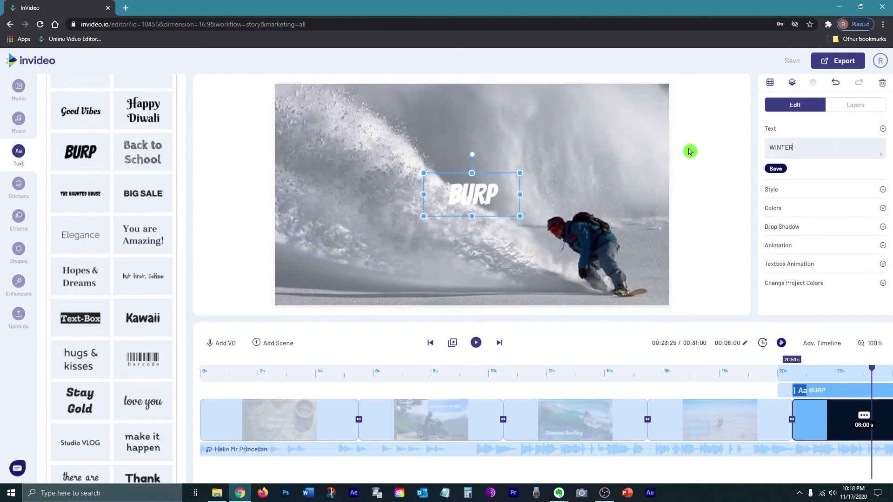
{"action": "type", "text": " boarding"}
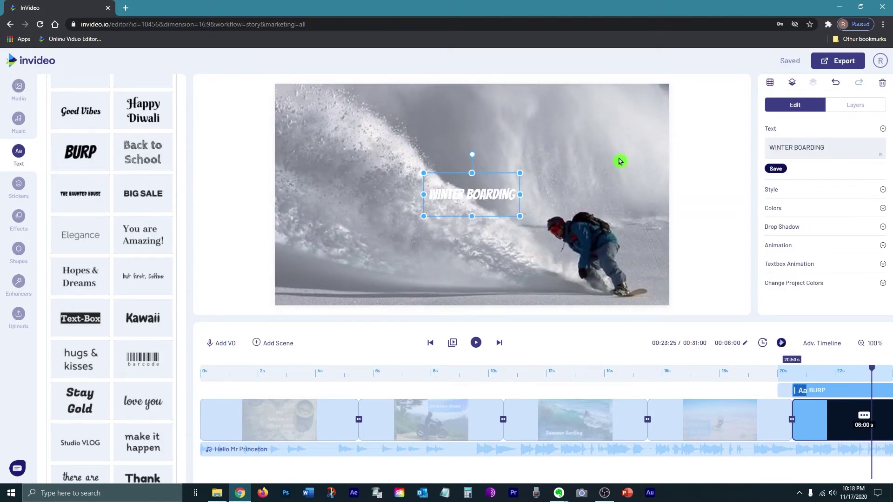
Give the "WINTER BOARDING" title a colored box fill, and move and resize it near the photo's upper edge.
{"action": "left_click", "coordinate": [828, 208]}
{"action": "scroll", "coordinate": [819, 219], "scroll_direction": "down", "scroll_amount": 1}
{"action": "left_click_drag", "start_coordinate": [768, 222], "coordinate": [810, 225]}
{"action": "left_click_drag", "start_coordinate": [517, 214], "coordinate": [633, 173]}
{"action": "left_click_drag", "start_coordinate": [581, 157], "coordinate": [546, 158]}
{"action": "left_click_drag", "start_coordinate": [546, 92], "coordinate": [545, 105]}
{"action": "left_click_drag", "start_coordinate": [550, 136], "coordinate": [561, 139]}
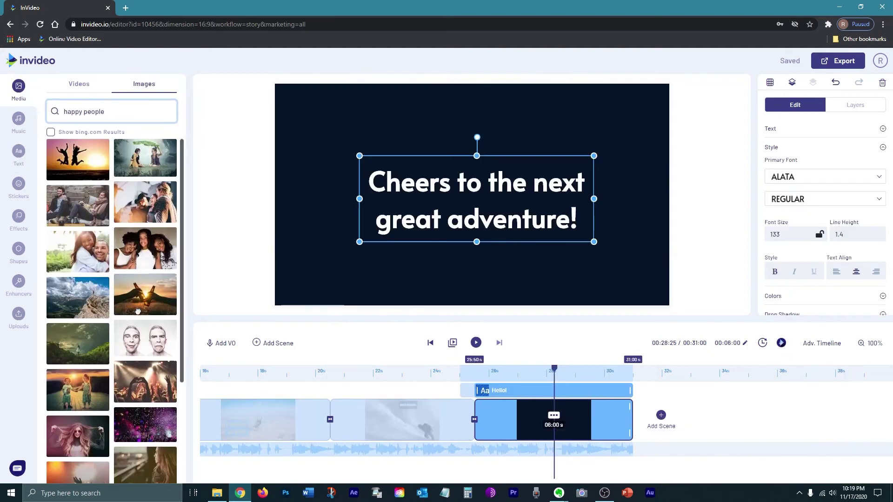
Place the toasting bottles photo behind the text in the final scene and set its resizing to Fit With Blur.
{"action": "left_click", "coordinate": [145, 295]}
{"action": "left_click_drag", "start_coordinate": [660, 186], "coordinate": [631, 186]}
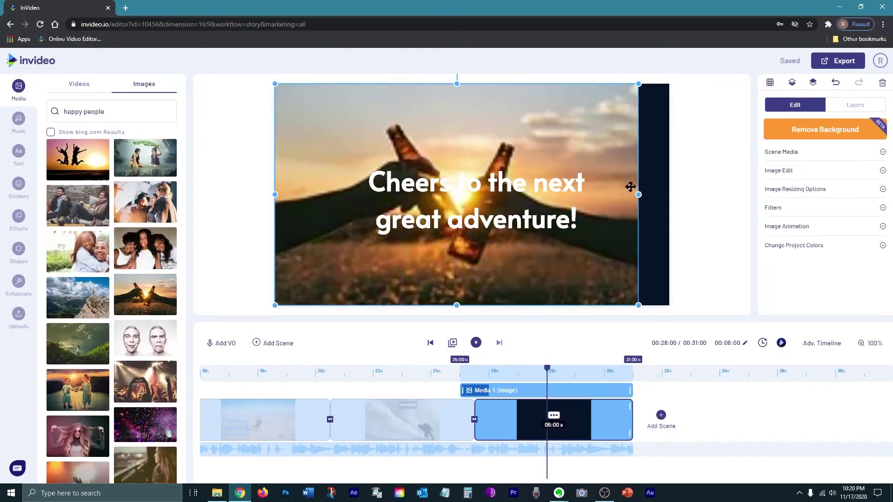
{"action": "left_click", "coordinate": [795, 189]}
{"action": "left_click", "coordinate": [807, 231]}
Move "Cheers to the next great adventure!" to the lower part of the photo, with dark blue lettering on a yellow box at 61% opacity.
{"action": "left_click", "coordinate": [498, 235]}
{"action": "left_click_drag", "start_coordinate": [498, 236], "coordinate": [499, 278]}
{"action": "left_click", "coordinate": [786, 208]}
{"action": "scroll", "coordinate": [843, 286], "scroll_direction": "down", "scroll_amount": 1}
{"action": "left_click", "coordinate": [771, 194]}
{"action": "left_click", "coordinate": [822, 205]}
{"action": "left_click", "coordinate": [853, 194]}
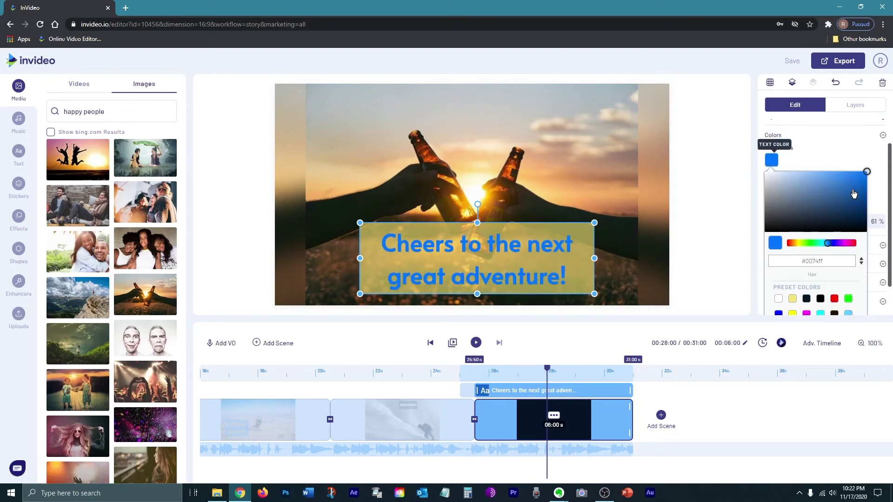
{"action": "left_click", "coordinate": [716, 208]}
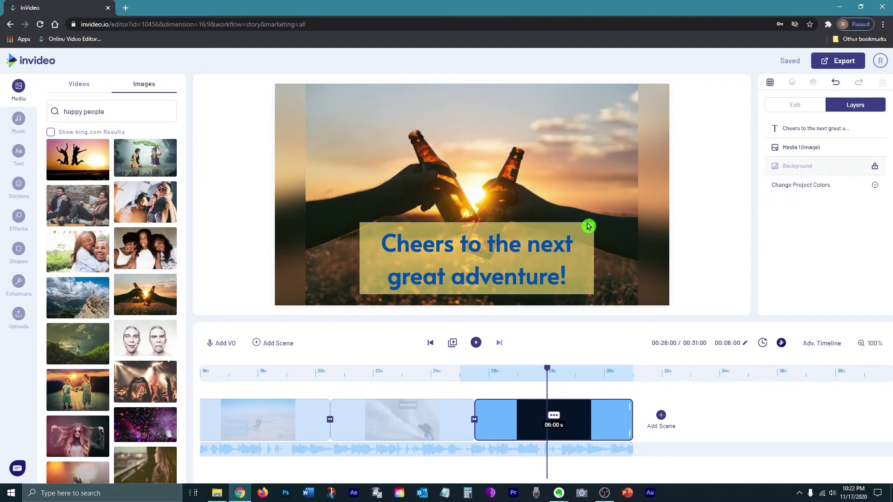
Delete the "Hello Mr Princeton" music track from the timeline.
{"action": "left_click", "coordinate": [474, 400]}
{"action": "left_click_drag", "start_coordinate": [309, 483], "coordinate": [221, 489]}
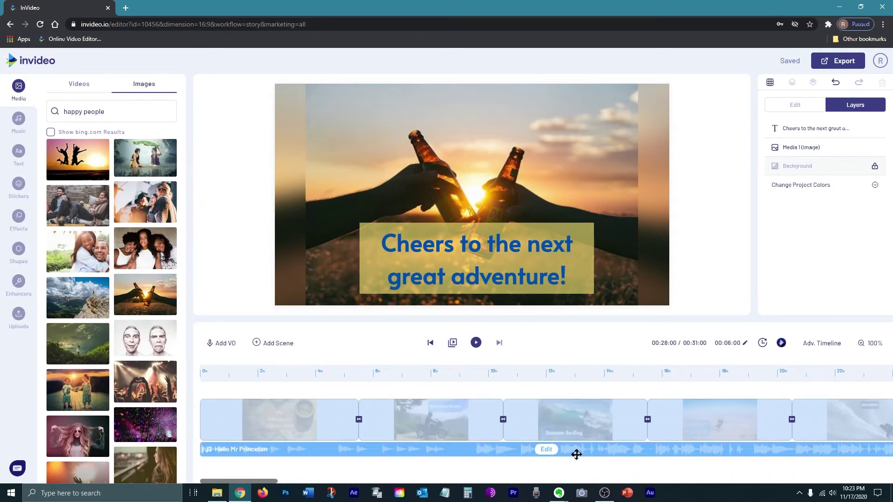
{"action": "left_click", "coordinate": [558, 452]}
{"action": "right_click", "coordinate": [542, 449]}
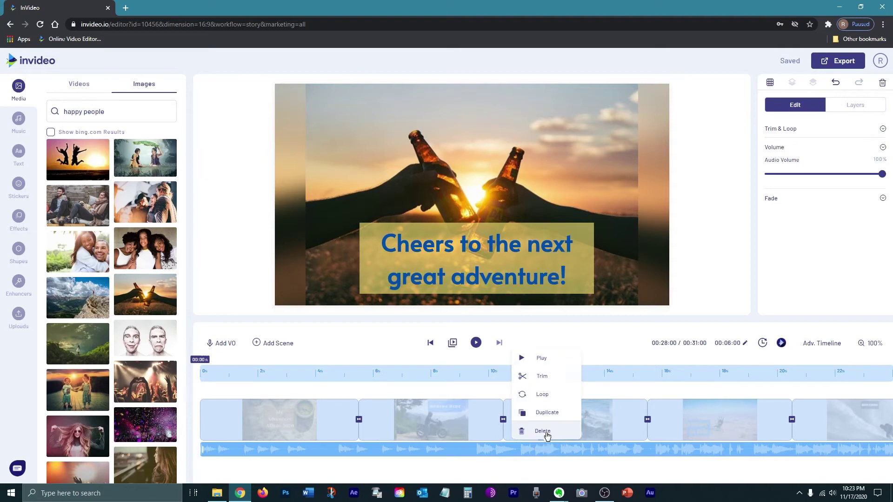
{"action": "left_click", "coordinate": [544, 432]}
Add the "Cliffsides" track from the music collection's Bright category to the project.
{"action": "left_click", "coordinate": [327, 275]}
{"action": "left_click", "coordinate": [16, 132]}
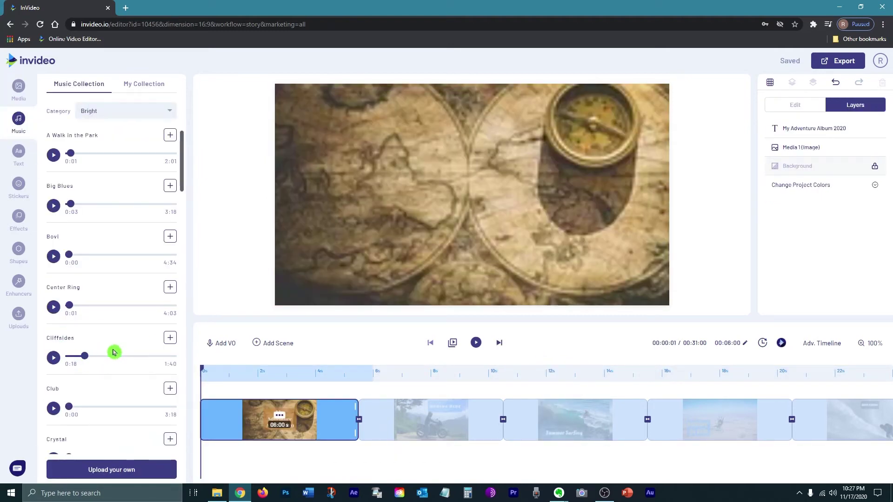
{"action": "left_click", "coordinate": [170, 339]}
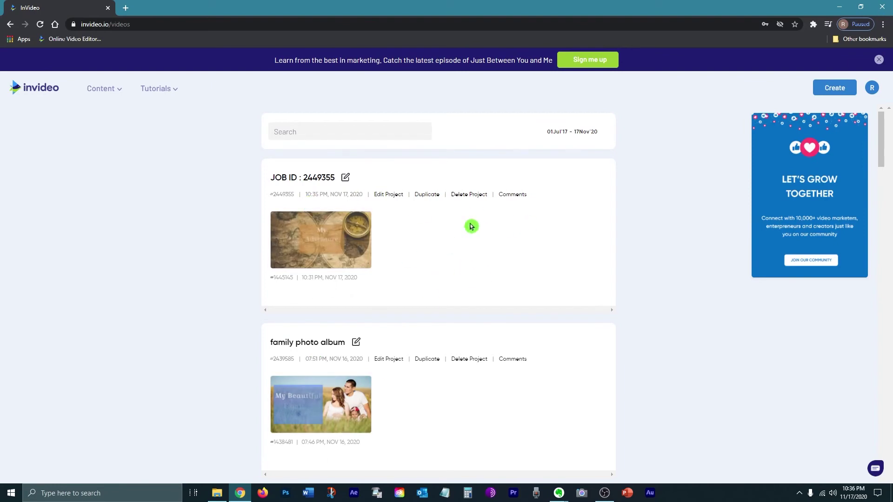
Open the exported adventure album video from the projects list to reach its preview and download page.
{"action": "mouse_move", "coordinate": [286, 261]}
{"action": "left_click", "coordinate": [397, 252]}
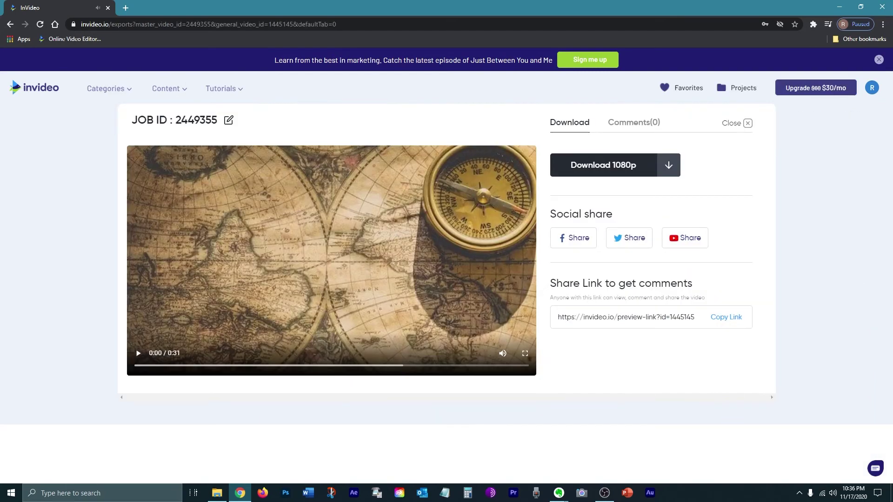